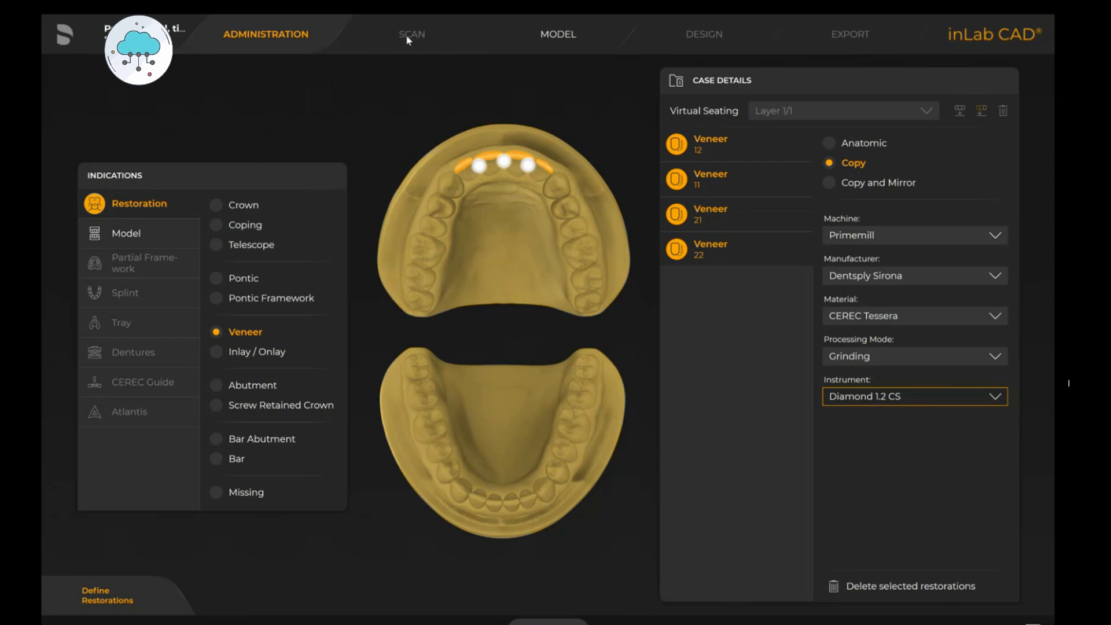
- Open the Model phase and inspect the upper jaw, lower jaw and copy models from several angles
left_click(558, 51)
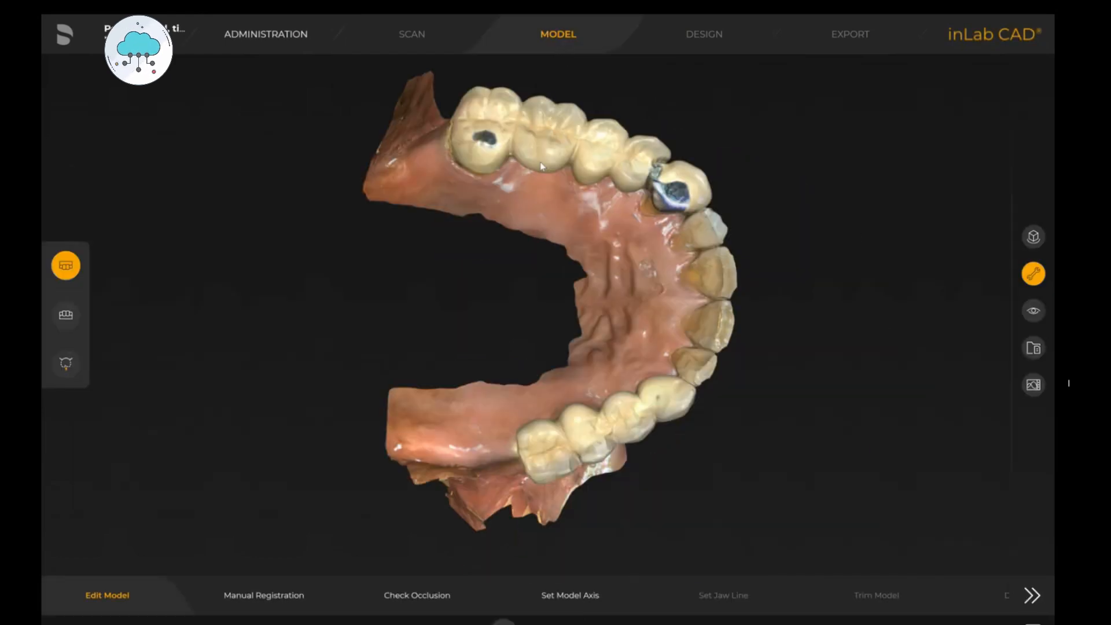
left_click_drag(546, 159, 248, 319)
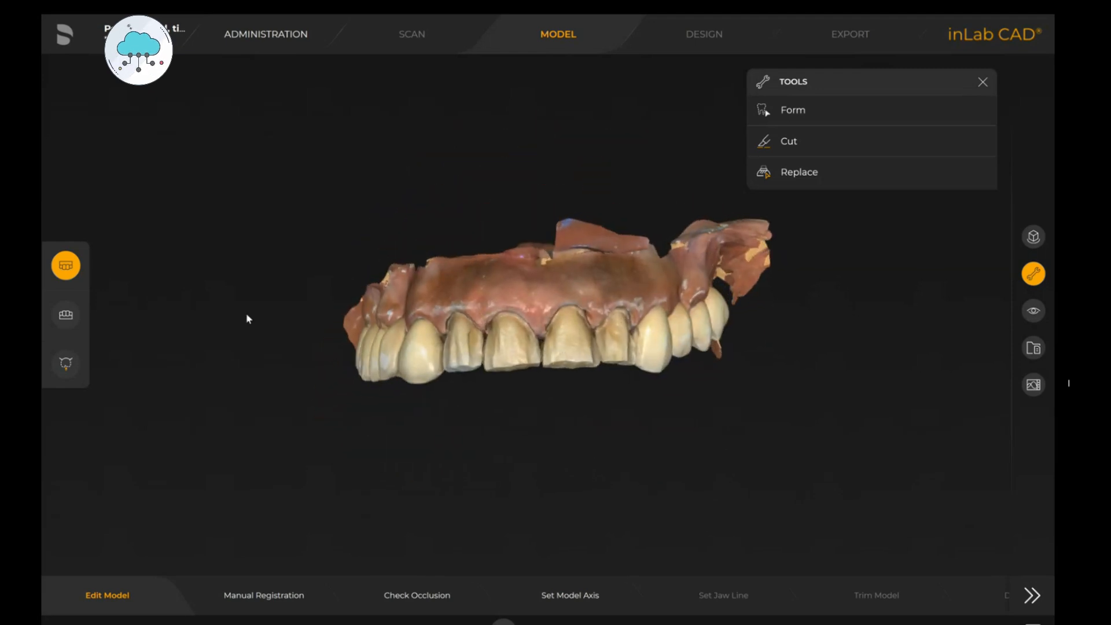
left_click(67, 318)
left_click_drag(506, 318, 479, 275)
left_click_drag(654, 195, 697, 402)
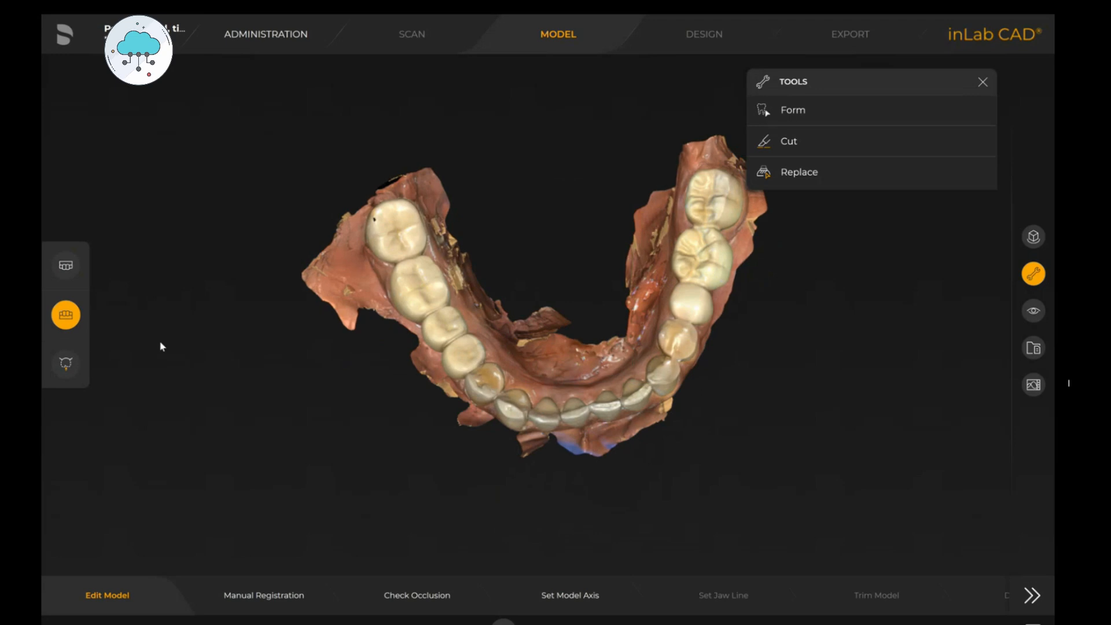
left_click(66, 363)
left_click_drag(665, 238, 562, 328)
left_click_drag(684, 350, 675, 275)
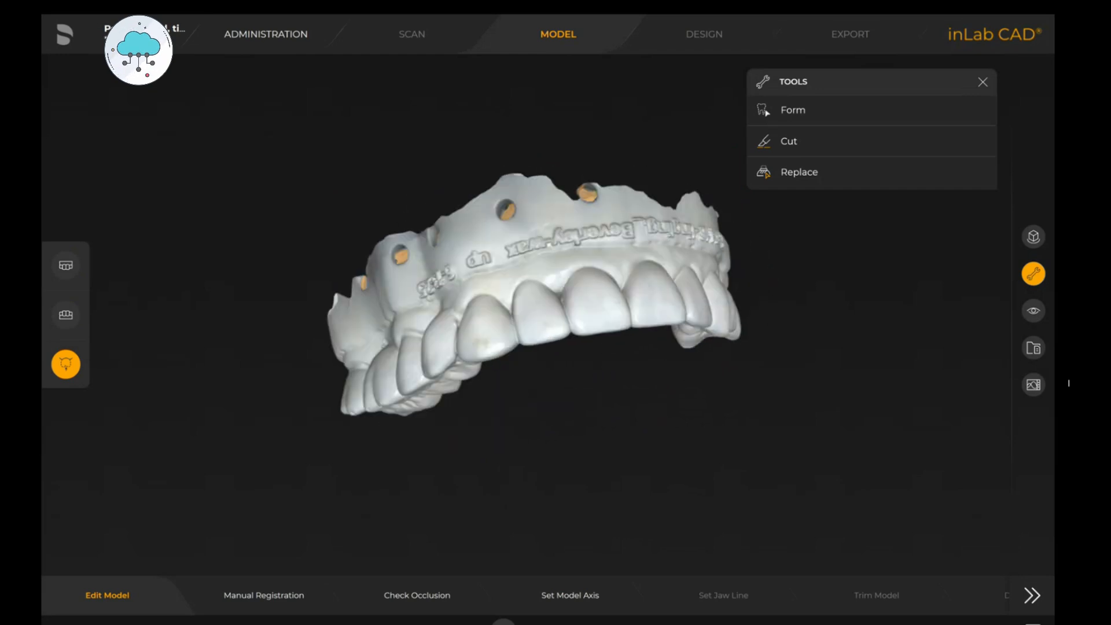
- Manually register the copy model to the upper jaw scan by linking three matching tooth points, then compute the registration
left_click(277, 598)
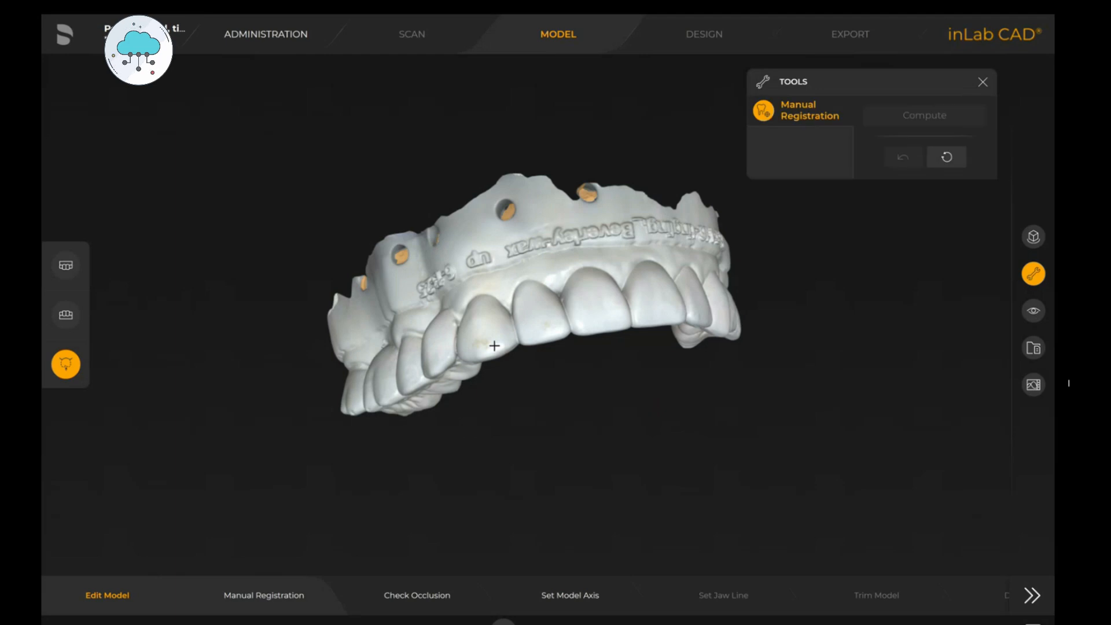
left_click_drag(471, 422, 755, 446)
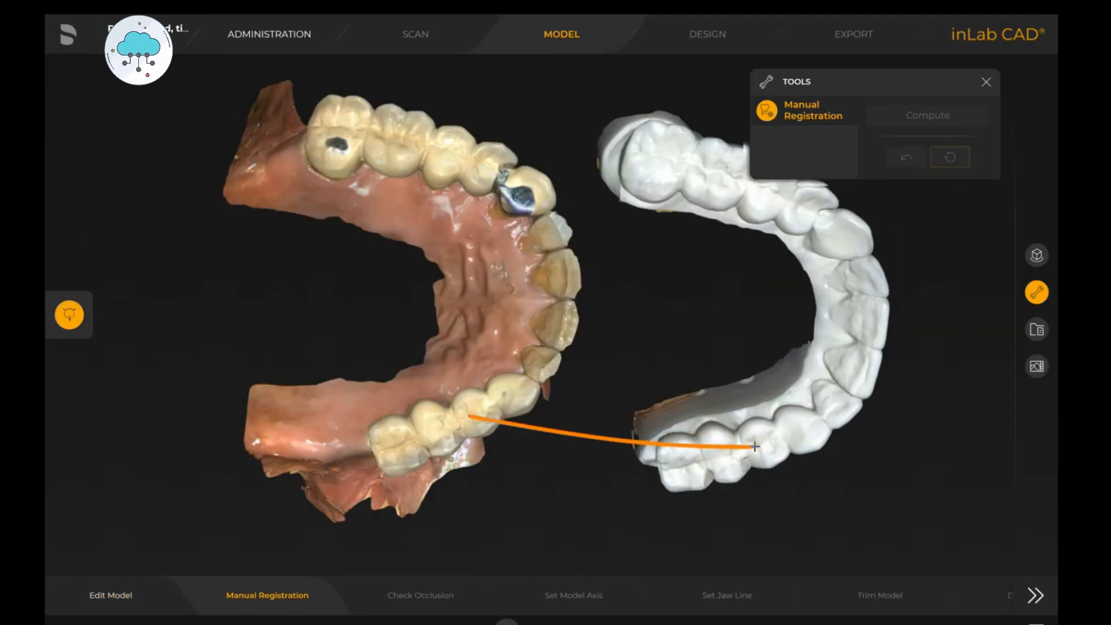
left_click(755, 446)
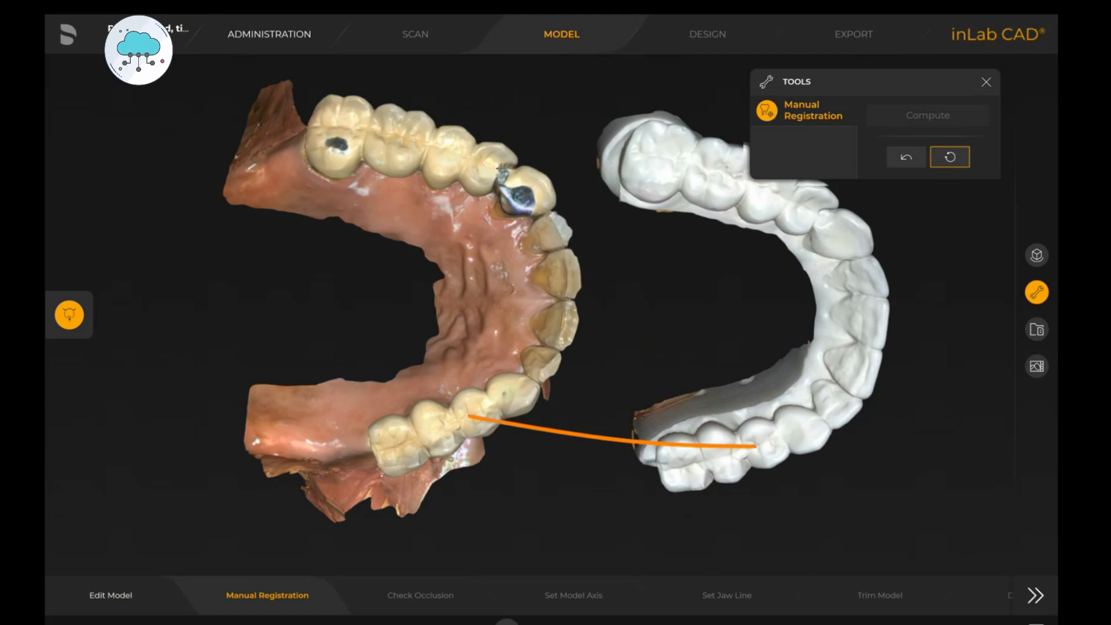
left_click_drag(502, 167, 820, 212)
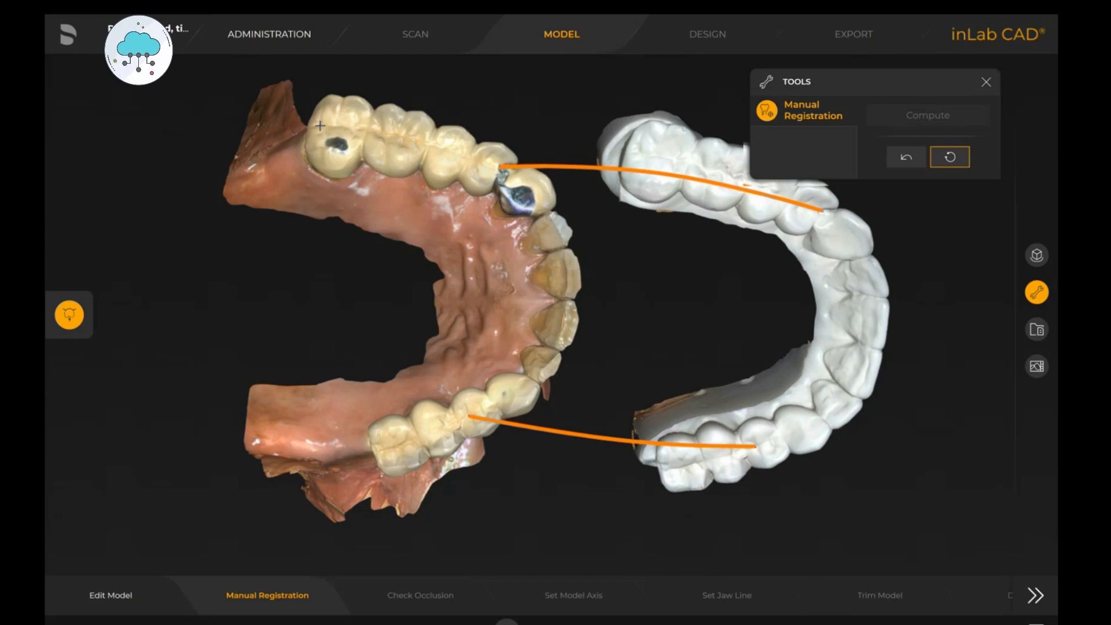
left_click_drag(322, 125, 641, 152)
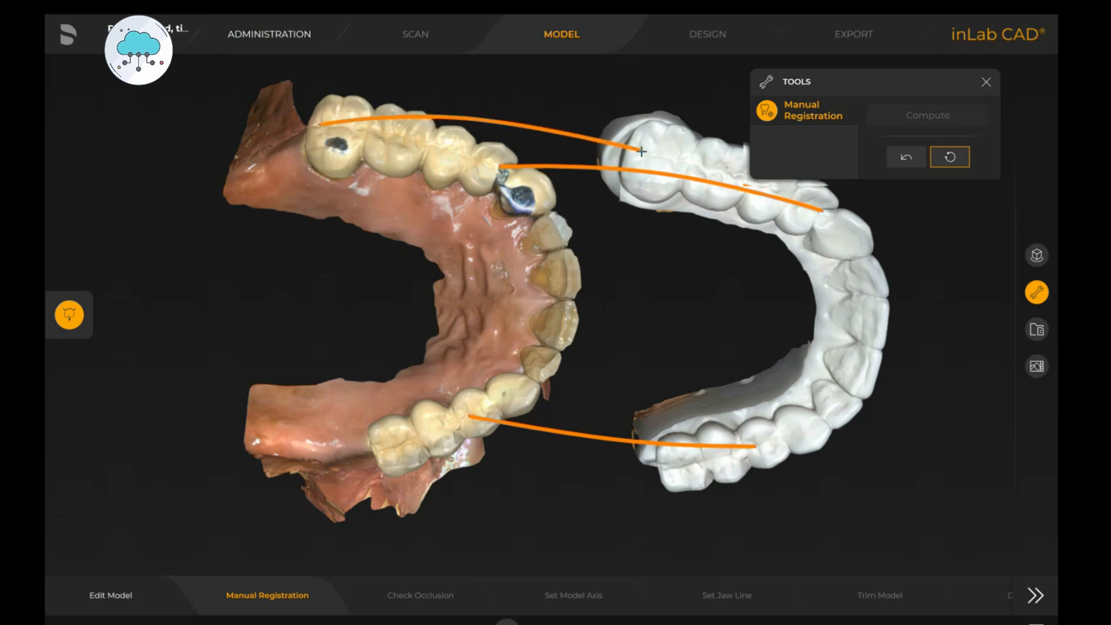
left_click(909, 119)
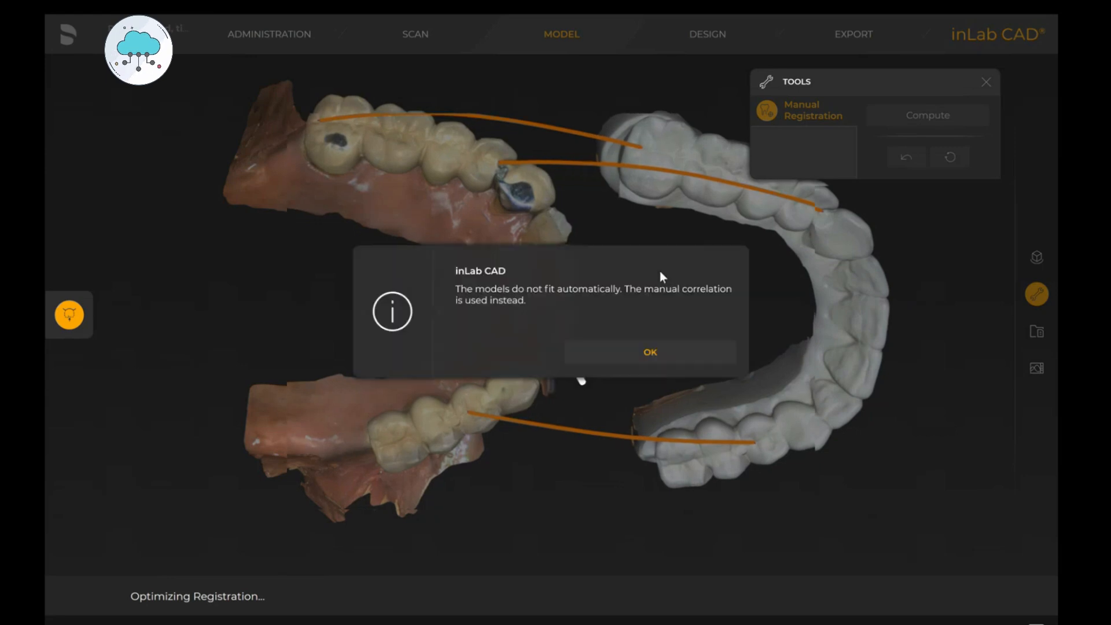
left_click(647, 353)
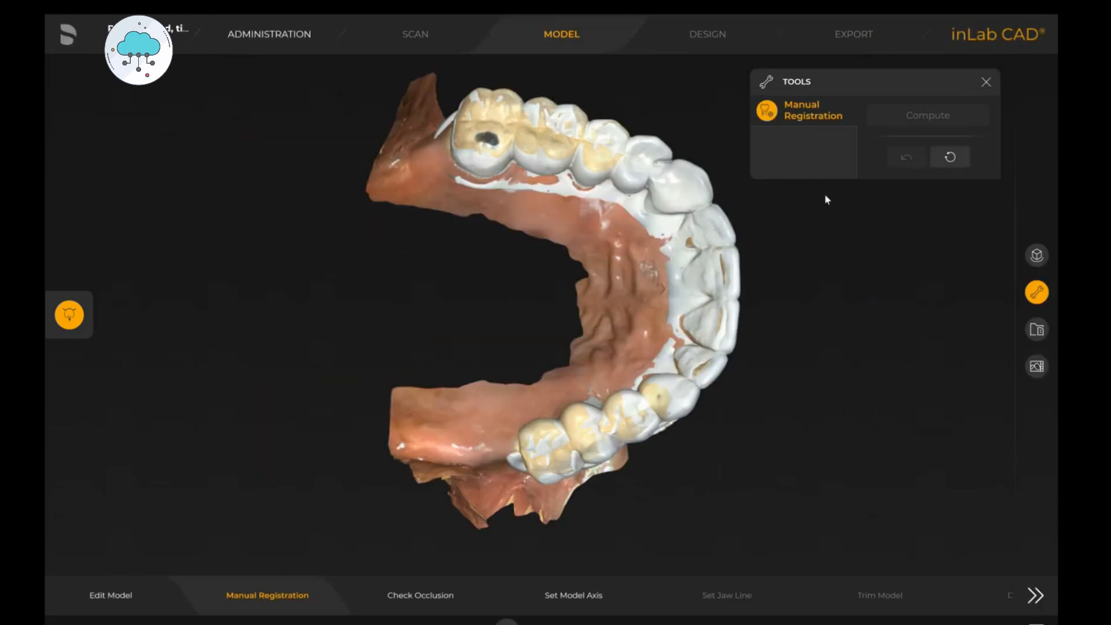
- Inspect the registered upper jaw and check the occlusion between both jaws
middle_click_drag(709, 222, 541, 280)
middle_click_drag(817, 327, 572, 307)
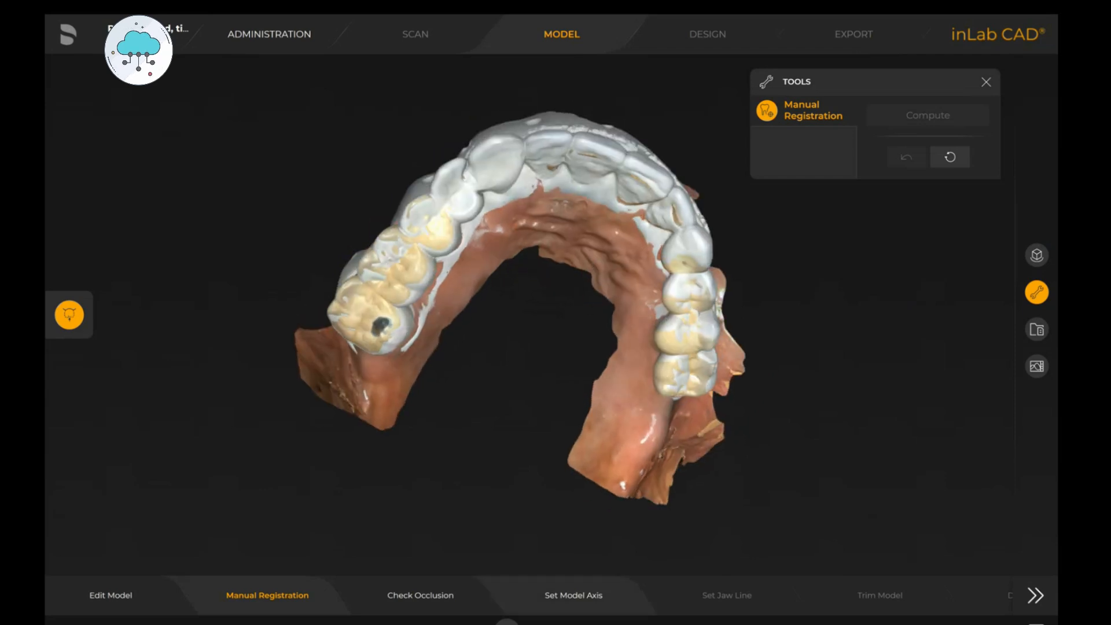
left_click(431, 594)
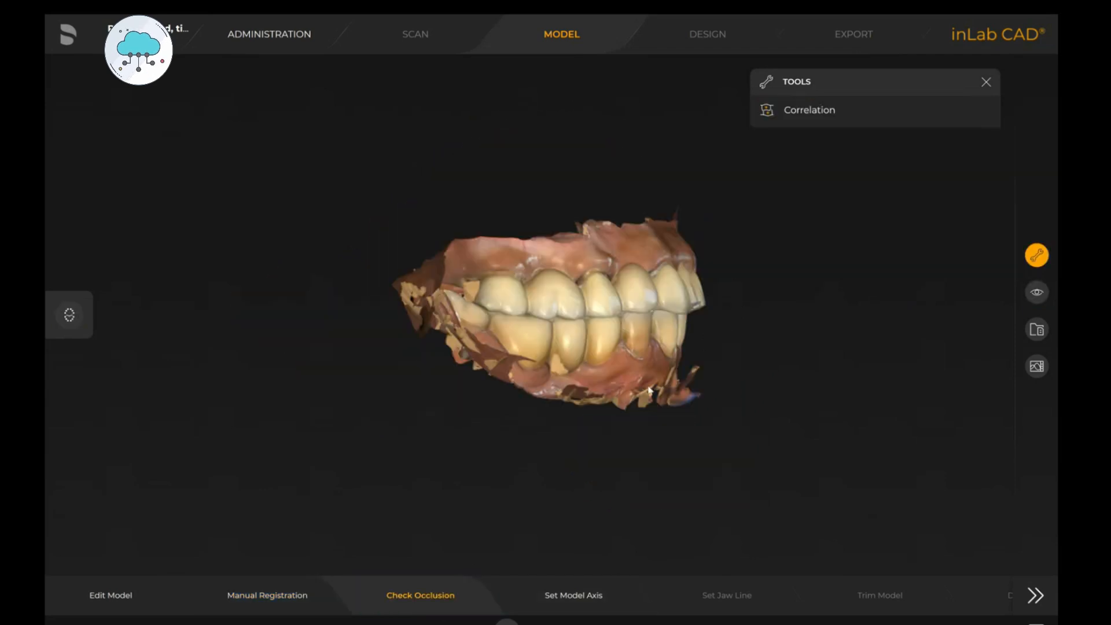
middle_click_drag(684, 316, 580, 328)
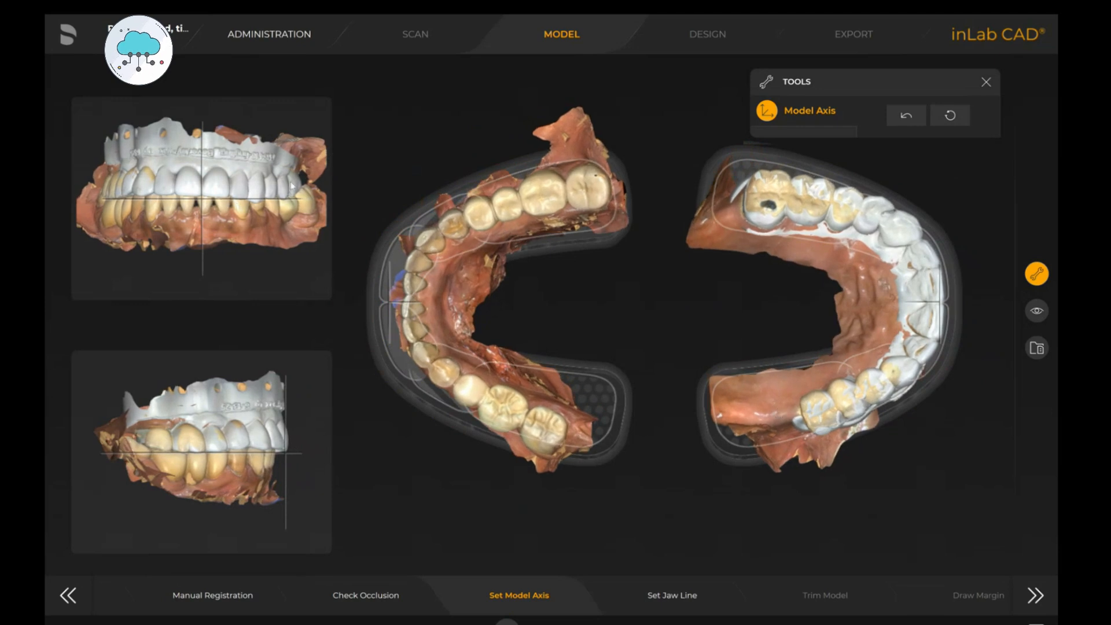
- Adjust the model axis by nudging the jaws in the front and side views
left_click_drag(300, 207, 302, 211)
left_click_drag(271, 439, 275, 433)
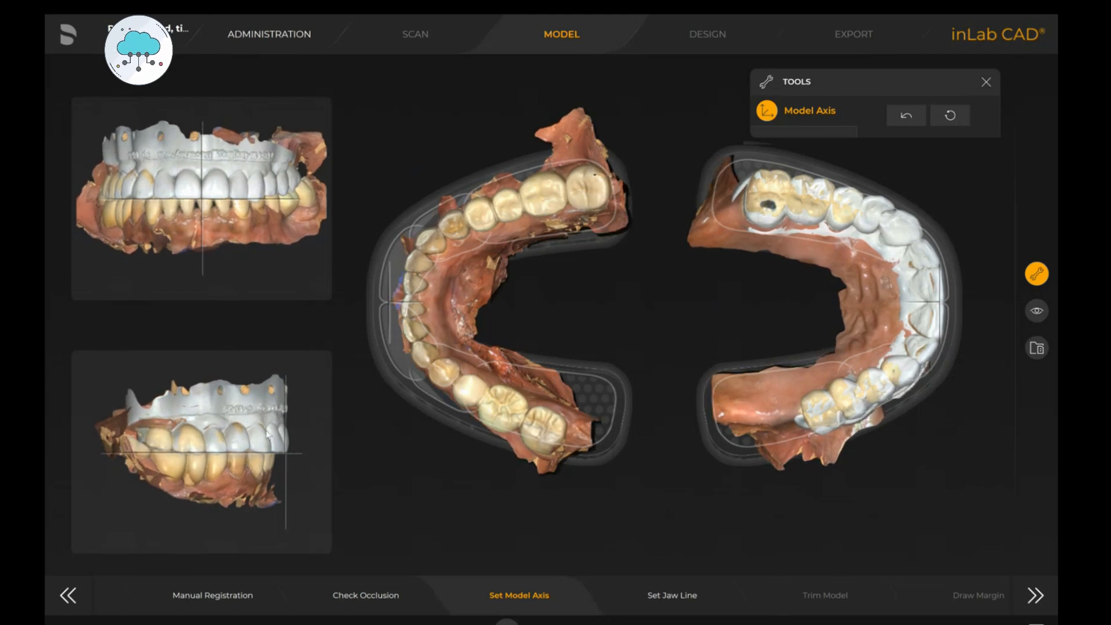
left_click_drag(305, 195, 305, 197)
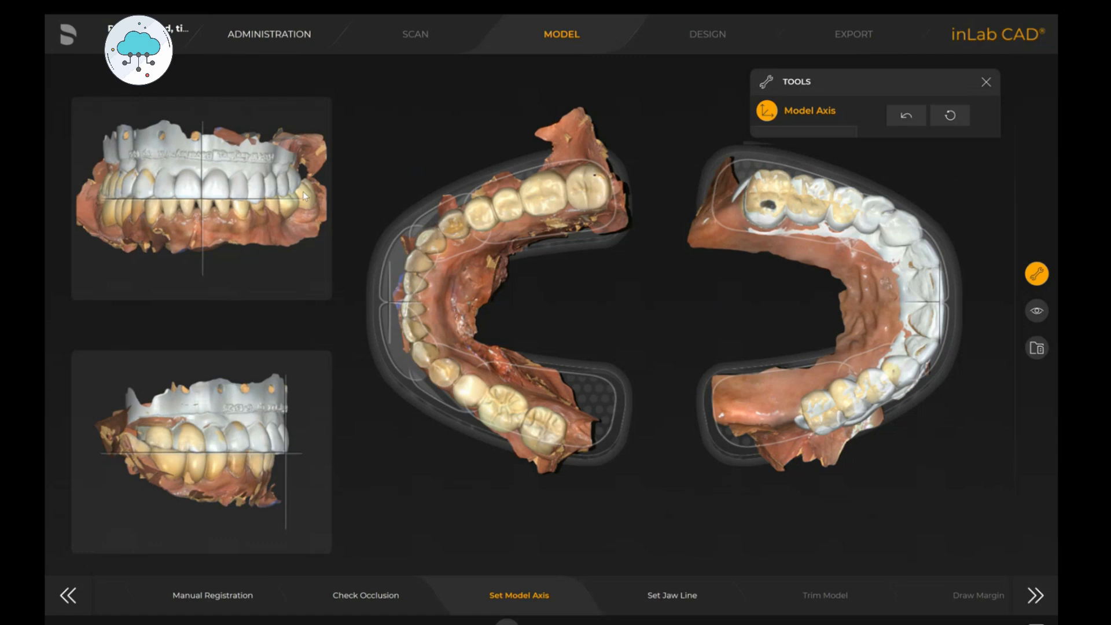
left_click_drag(251, 224, 251, 231)
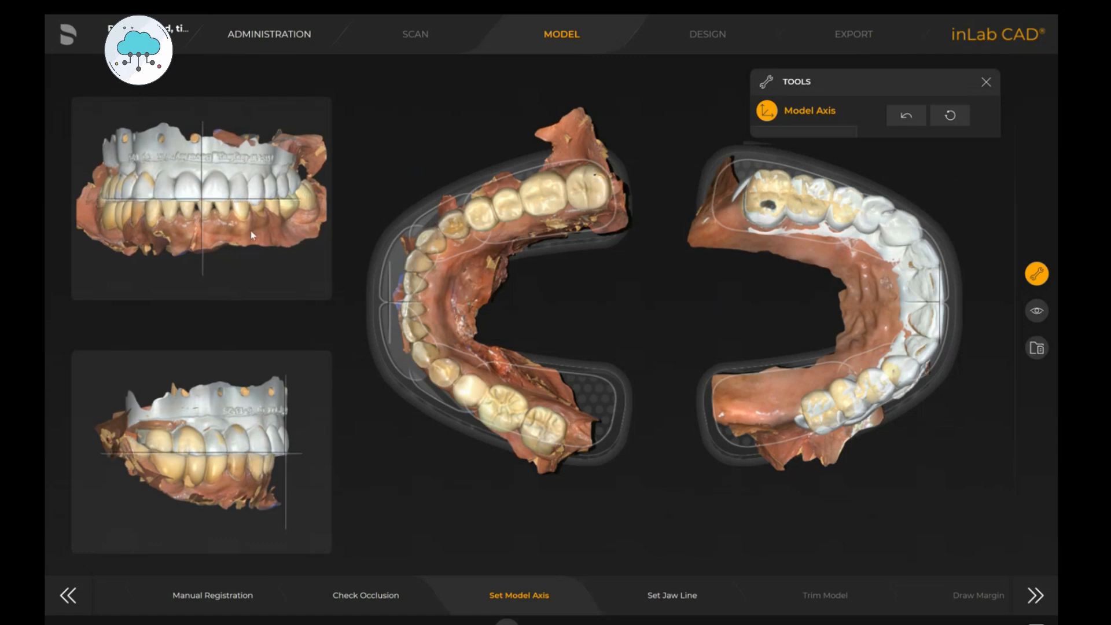
- Set the upper jaw line by repositioning its control points along the dental arch
left_click(672, 595)
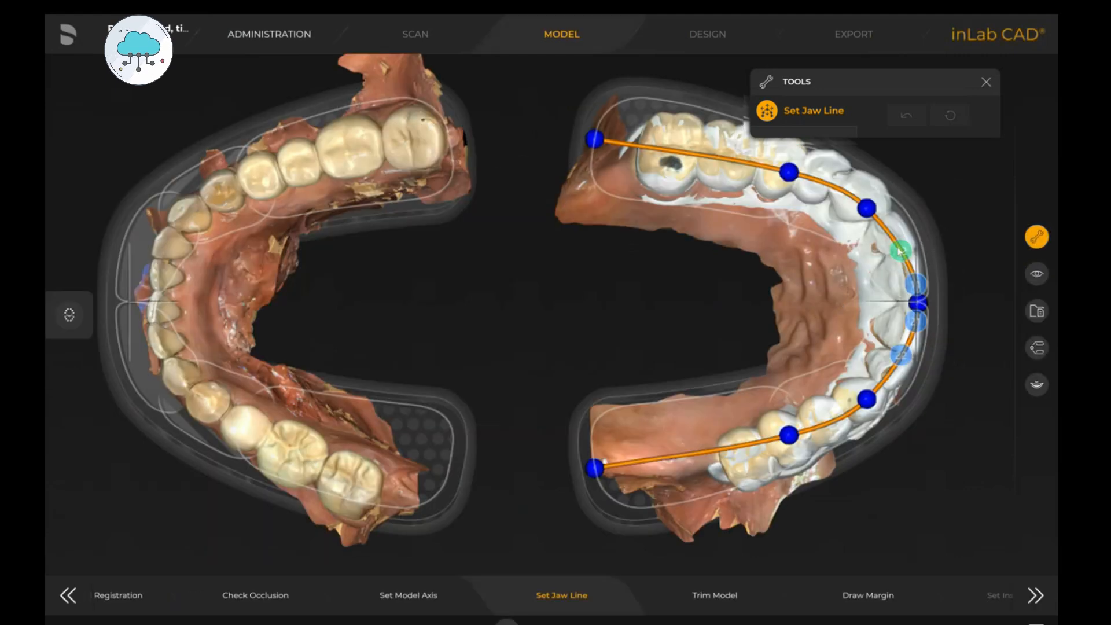
left_click_drag(896, 247, 894, 233)
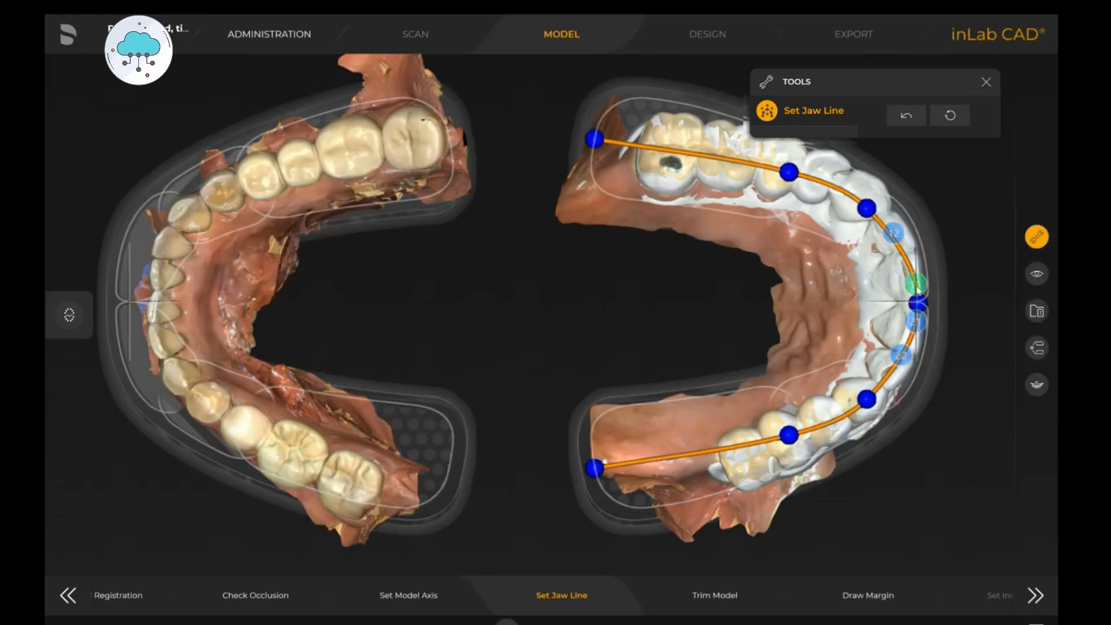
left_click_drag(915, 322, 893, 376)
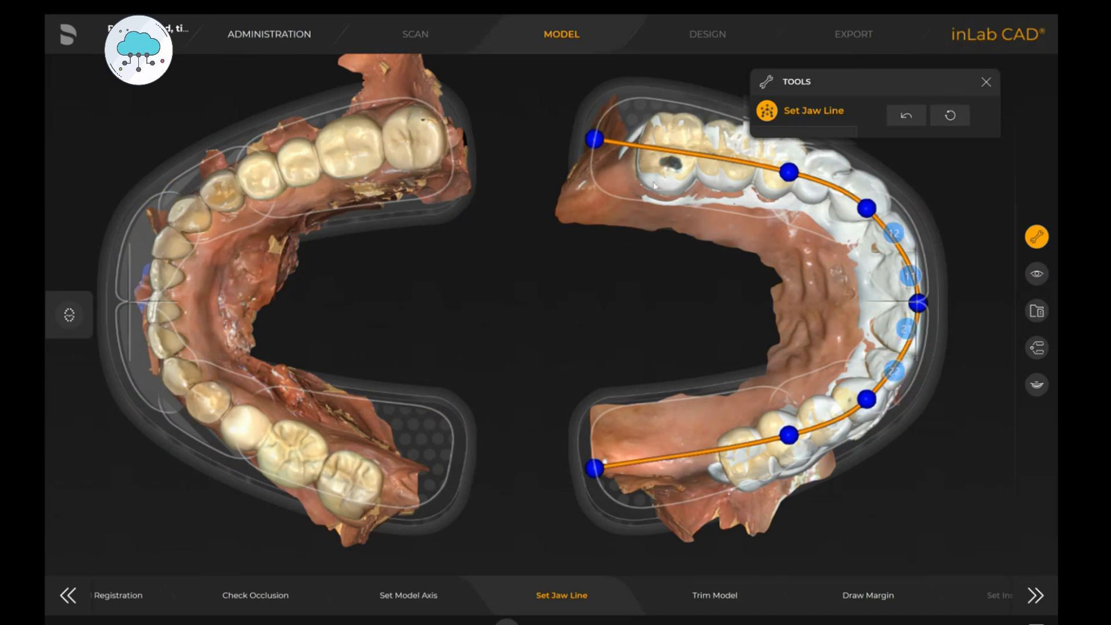
left_click_drag(596, 140, 637, 143)
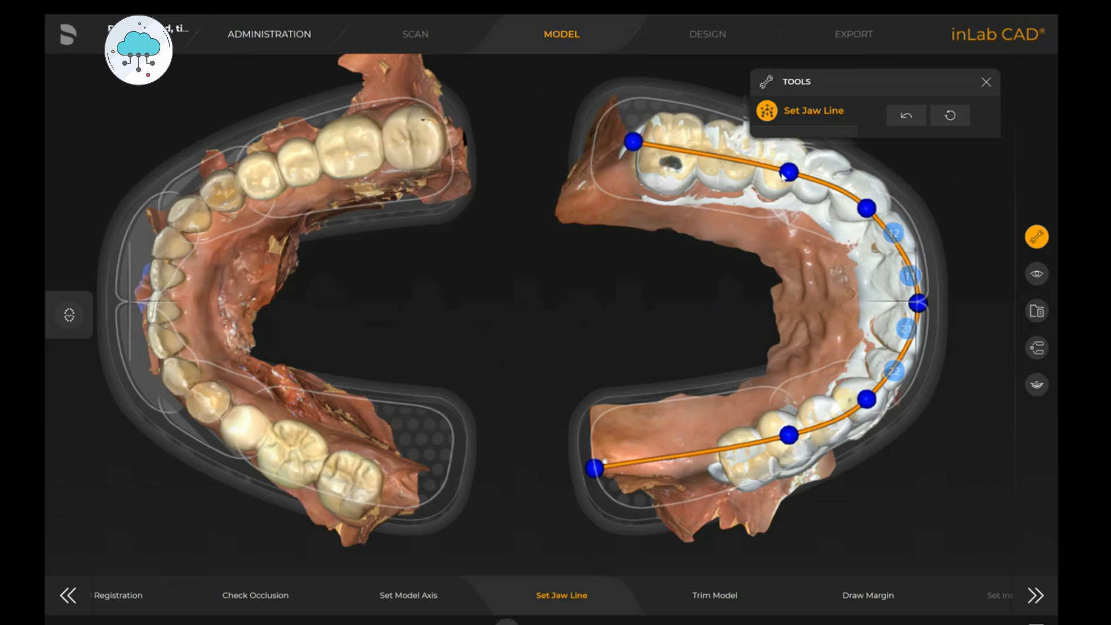
mouse_move(789, 173)
left_mouse_down()
mouse_move(765, 161)
mouse_move(801, 163)
left_mouse_up()
left_click_drag(866, 208, 881, 212)
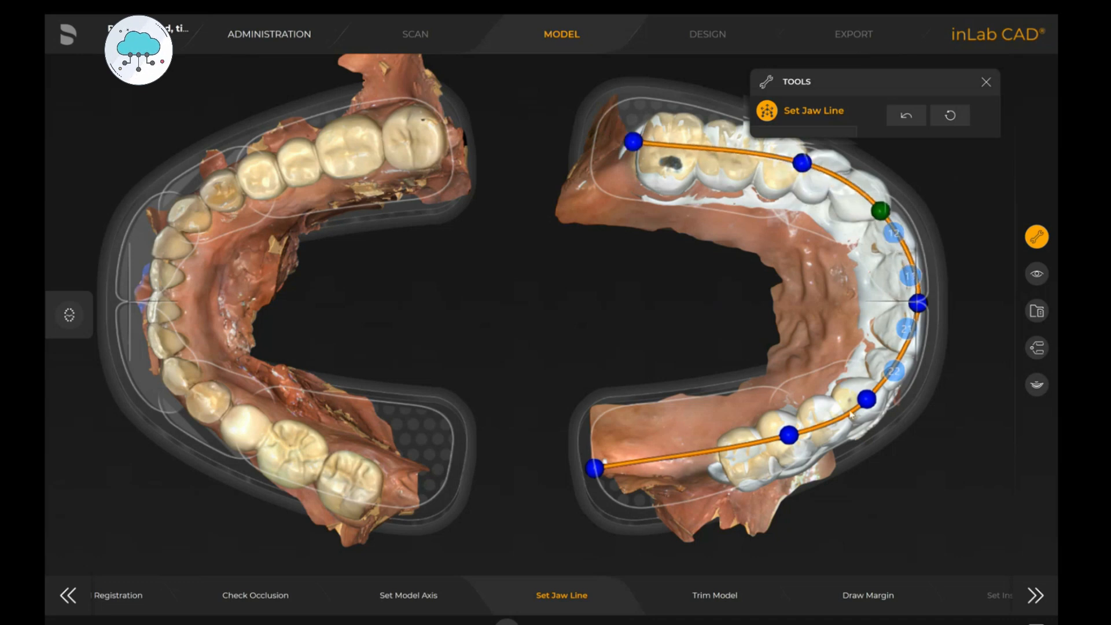
left_click_drag(605, 466, 731, 467)
left_click_drag(794, 437, 811, 439)
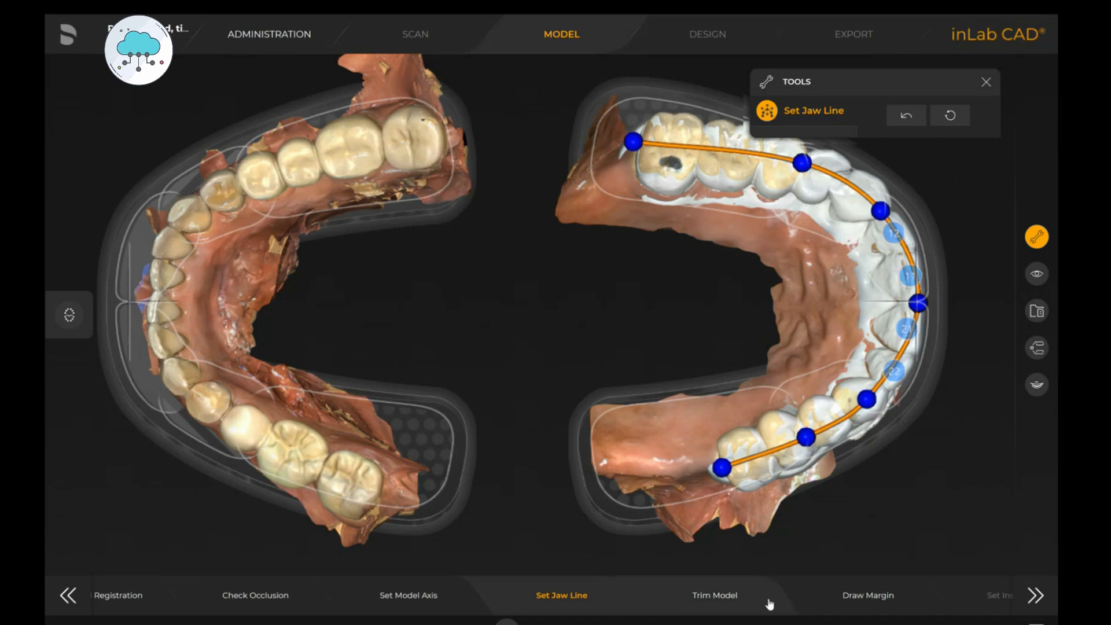
- Draw the preparation margin of tooth 12 manually by tracing points around the tooth
left_click(875, 600)
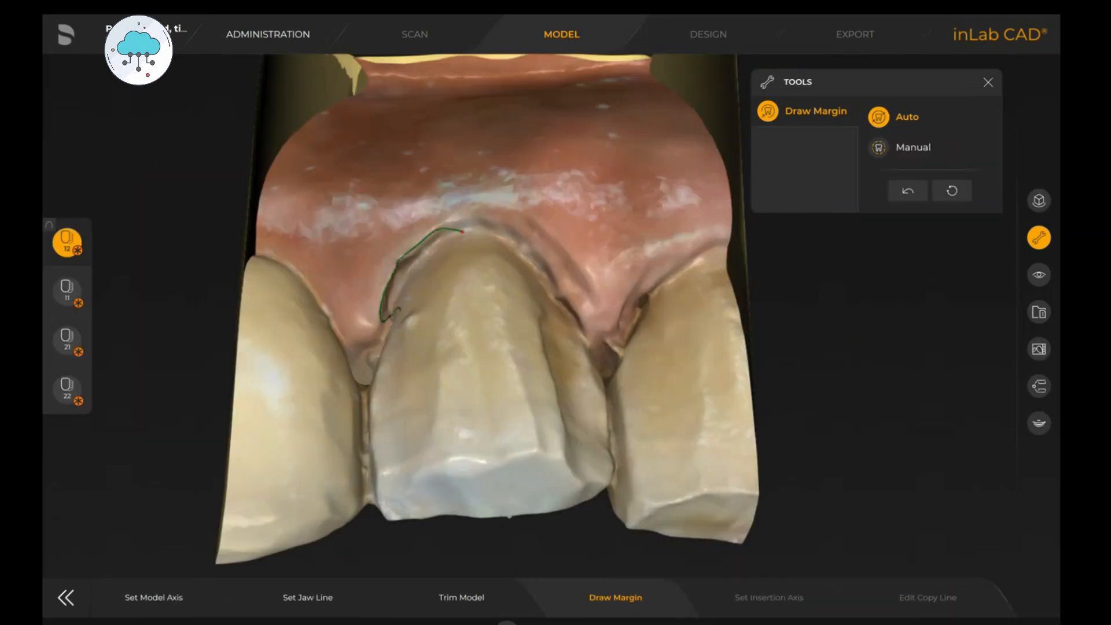
left_click(876, 148)
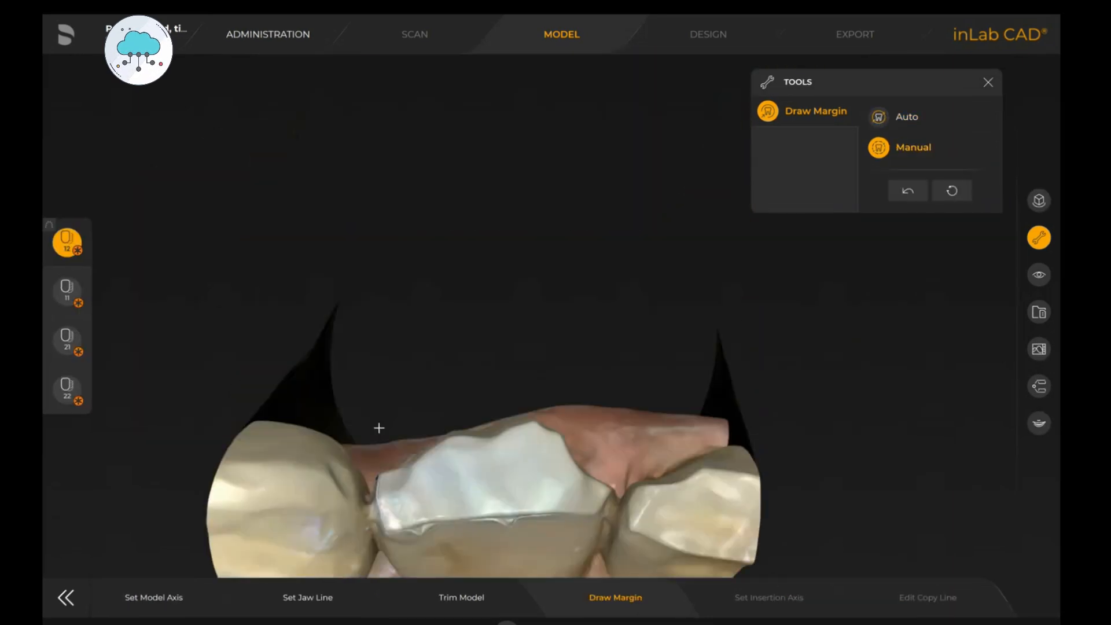
left_click(396, 348)
left_click(444, 347)
left_click(506, 337)
left_click(590, 332)
left_click_drag(620, 317, 624, 451)
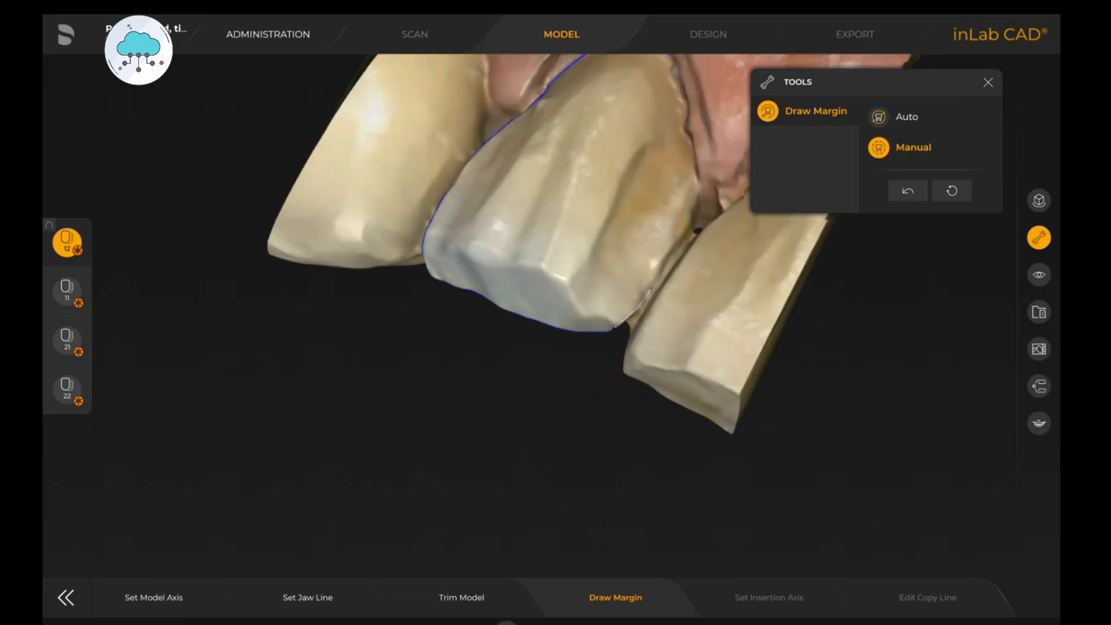
left_click(689, 226)
left_click_drag(689, 225, 651, 328)
left_click(651, 317)
left_click(642, 264)
double_click(572, 172)
- Draw the preparation margin of tooth 11 manually by tracing points around the tooth
left_click(68, 293)
left_click(878, 148)
double_click(422, 235)
left_click(382, 262)
left_click(350, 327)
left_click(335, 402)
left_click_drag(382, 310, 405, 457)
left_click(386, 455)
left_click(461, 471)
left_click(517, 500)
mouse_move(519, 498)
left_mouse_down()
mouse_move(552, 491)
mouse_move(532, 480)
left_mouse_up()
left_click(561, 467)
left_click(583, 422)
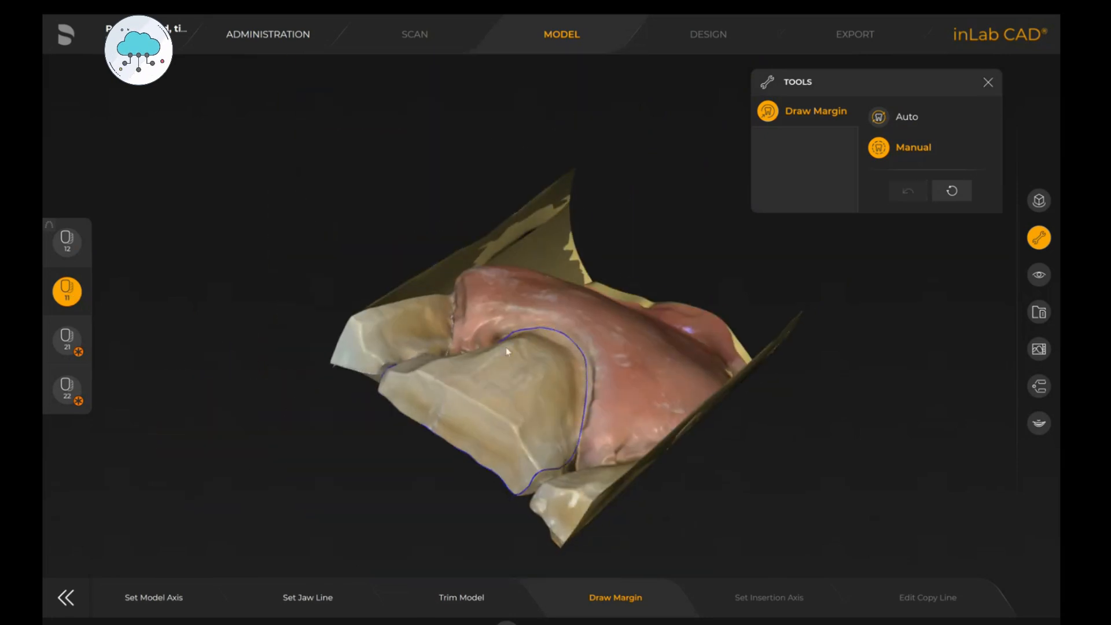
double_click(556, 333)
- Draw the preparation margin of tooth 21 manually by tracing points around the tooth
left_click(67, 341)
left_click(878, 148)
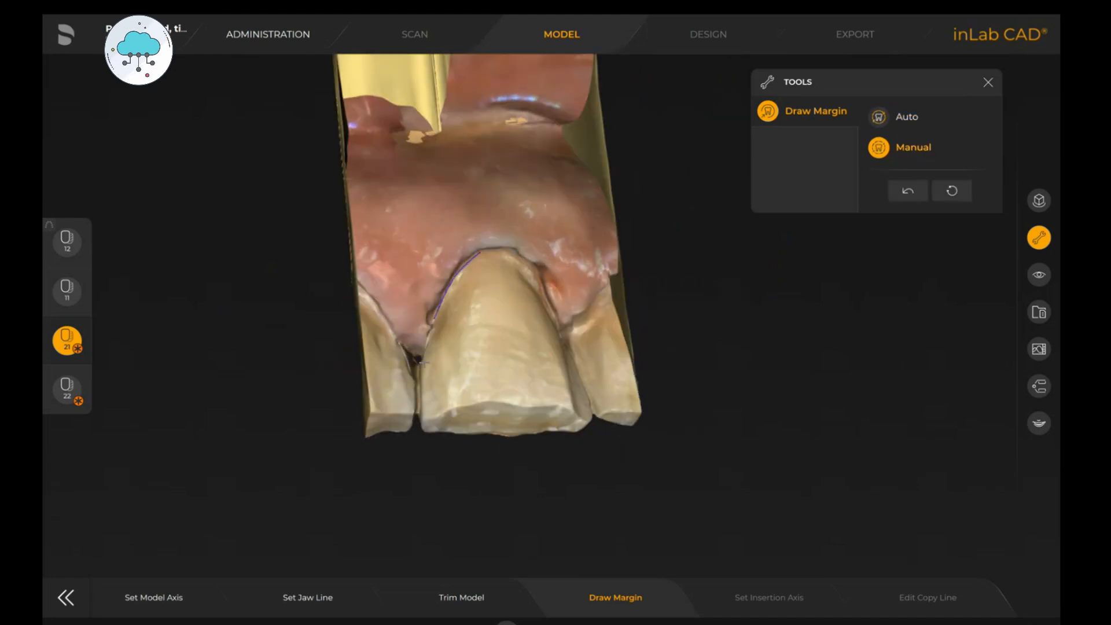
left_click(444, 453)
left_click(491, 468)
left_click(559, 485)
mouse_move(559, 484)
left_mouse_down()
mouse_move(570, 538)
mouse_move(572, 499)
mouse_move(602, 471)
left_mouse_up()
double_click(640, 346)
left_click_drag(641, 370, 546, 325)
- Draw the preparation margin of tooth 22 manually by tracing points around the tooth
left_click(67, 389)
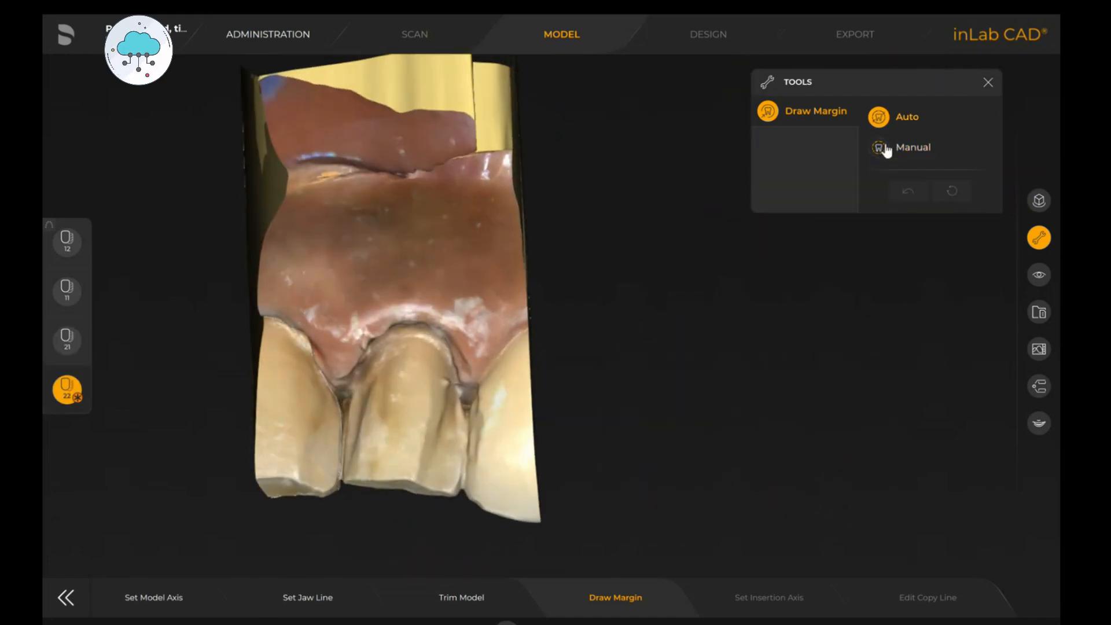
left_click(879, 147)
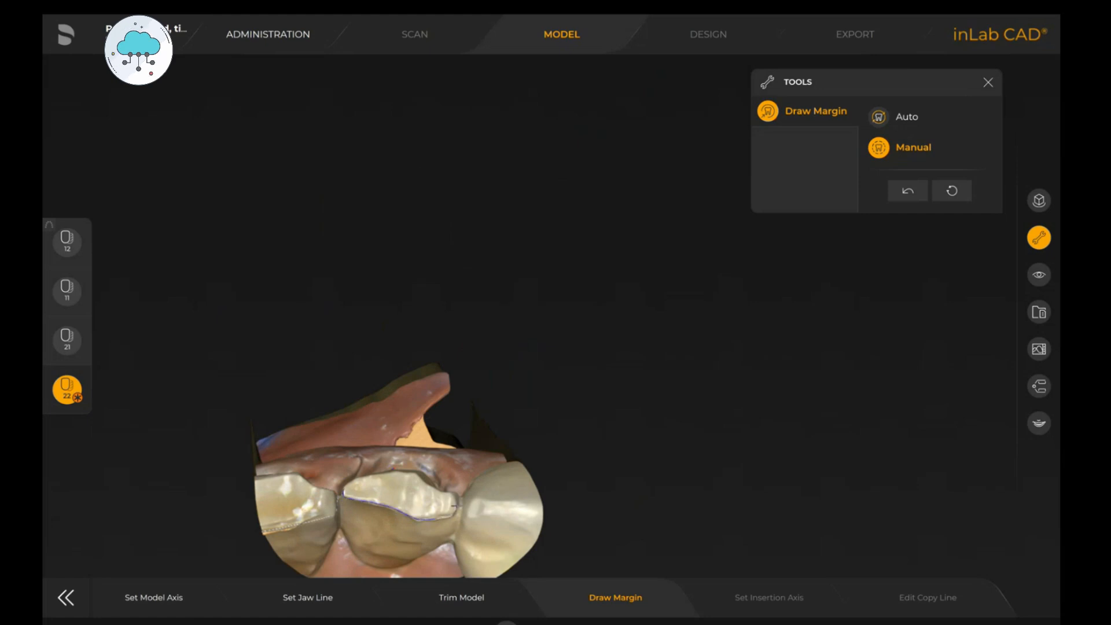
left_click_drag(433, 519, 457, 556)
left_click(885, 150)
left_click_drag(399, 376, 426, 370)
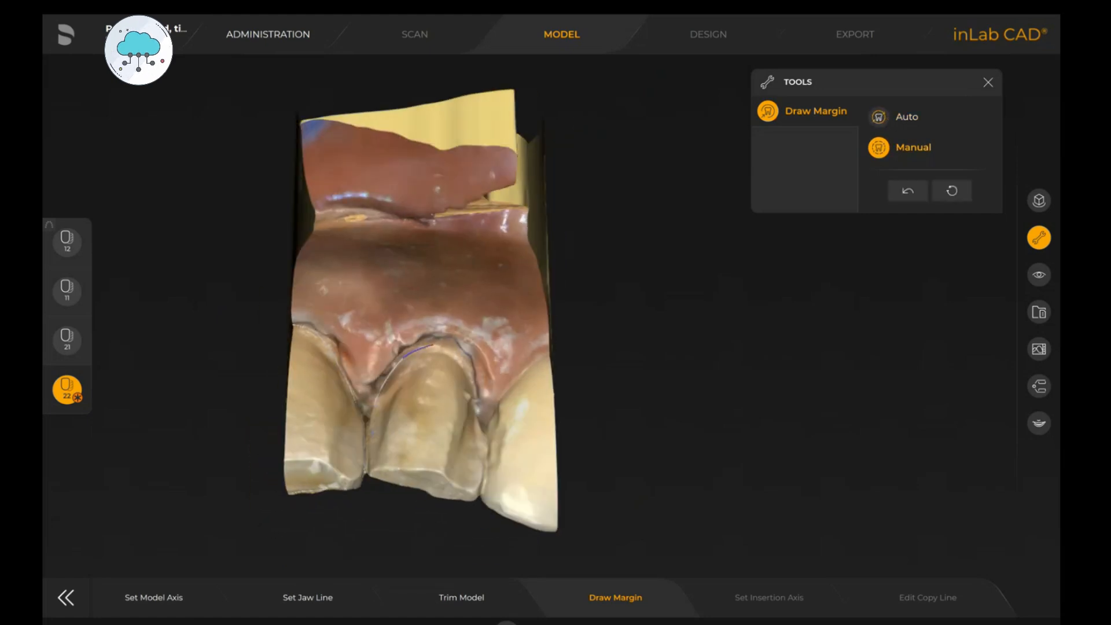
left_click_drag(374, 473, 385, 405)
left_click_drag(417, 499, 425, 457)
left_click_drag(472, 512, 483, 555)
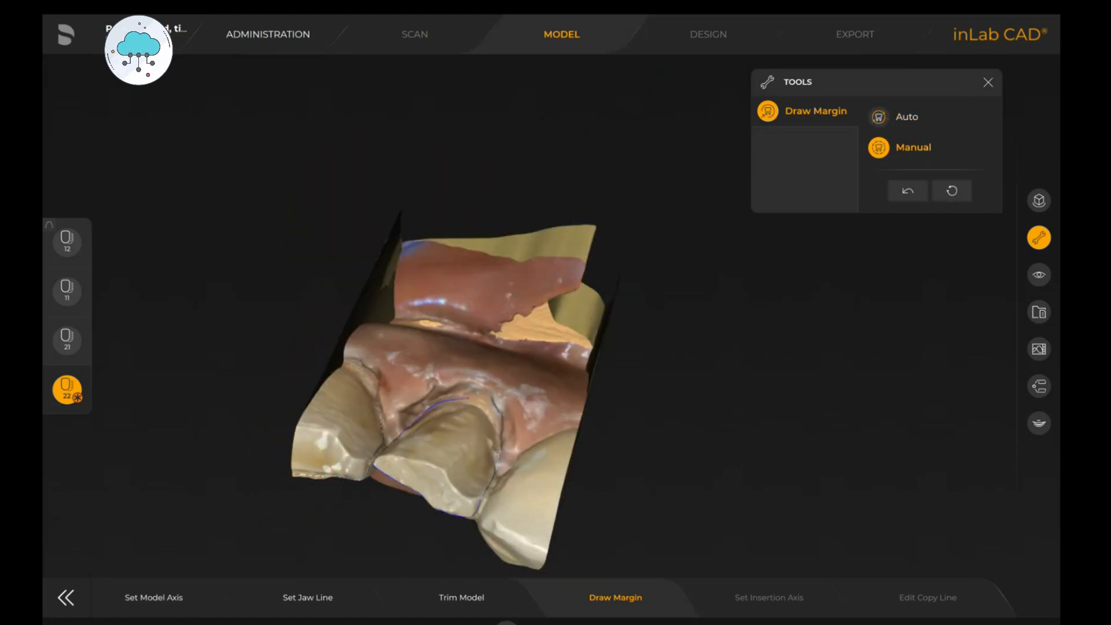
double_click(461, 456)
left_click_drag(461, 456, 503, 480)
double_click(365, 473)
left_click_drag(365, 473, 370, 425)
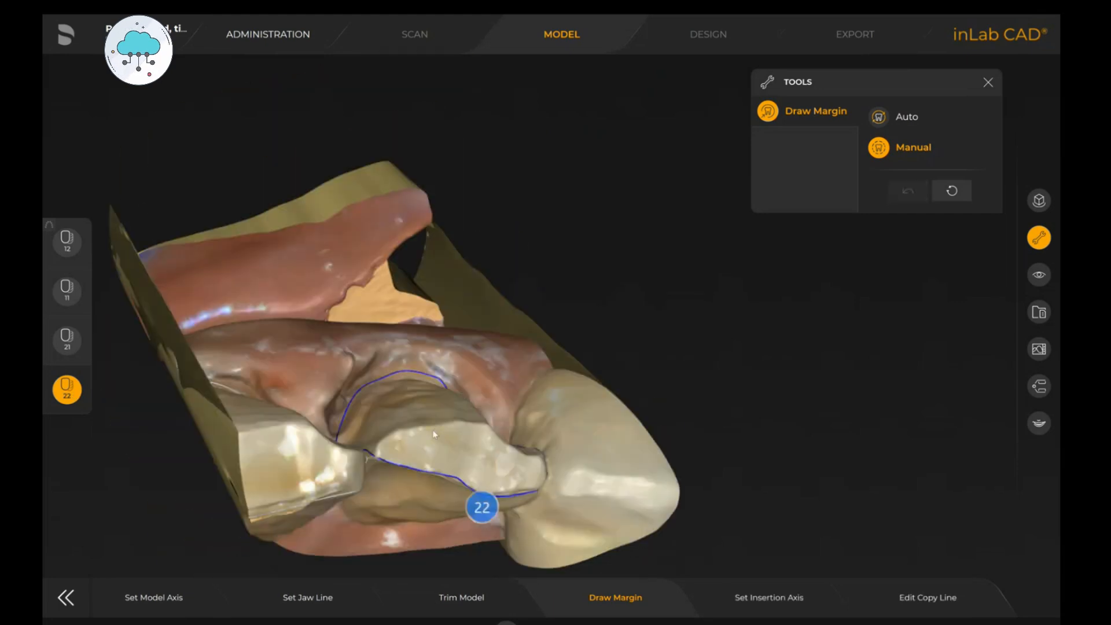
- Close the margin line on tooth 22 and advance to the Set Insertion Axis step
scroll(347, 377, "up", 4)
double_click(364, 382)
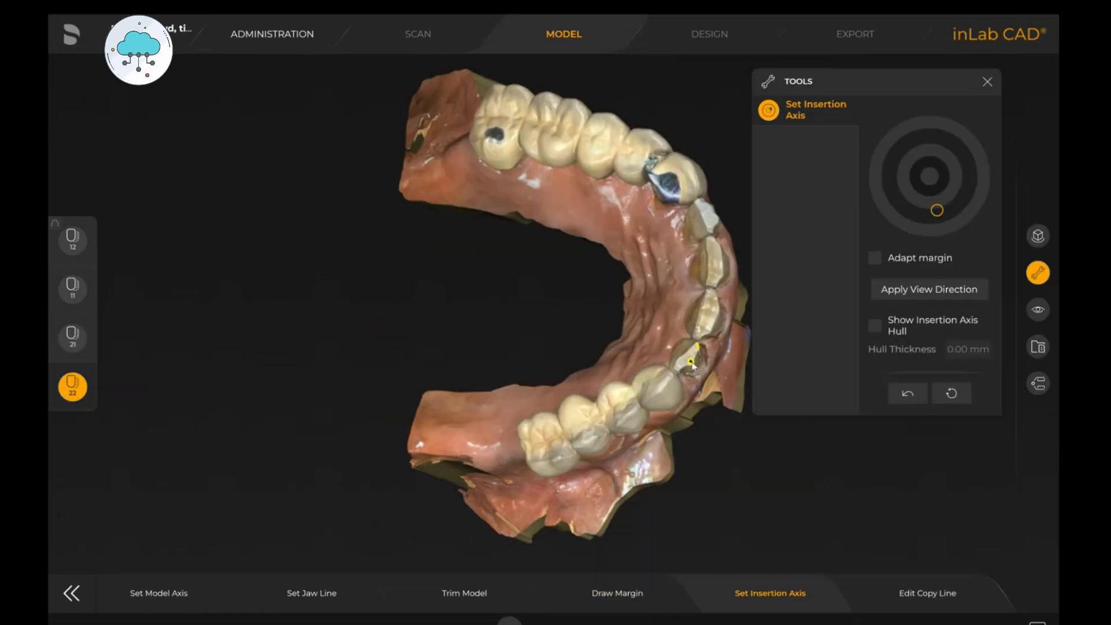
left_click(929, 289)
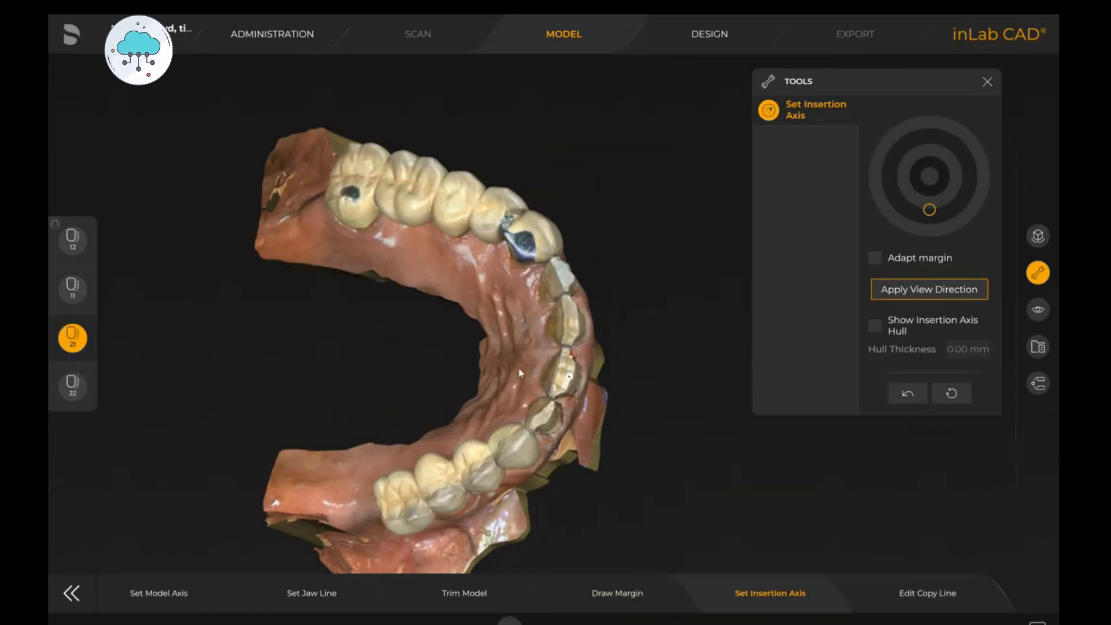
- Set the insertion axes for teeth 21 and 11 by orienting the model to the desired viewing direction
left_click_drag(570, 375, 572, 375)
mouse_move(639, 408)
left_mouse_down()
mouse_move(535, 369)
mouse_move(627, 399)
left_mouse_up()
left_click_drag(571, 377, 569, 381)
mouse_move(628, 420)
left_mouse_down()
mouse_move(532, 379)
mouse_move(626, 425)
left_mouse_up()
left_click(573, 318)
left_click_drag(570, 319, 580, 325)
- Set the insertion axis for tooth 12 and advance to the Edit Copy Line step
left_click(76, 243)
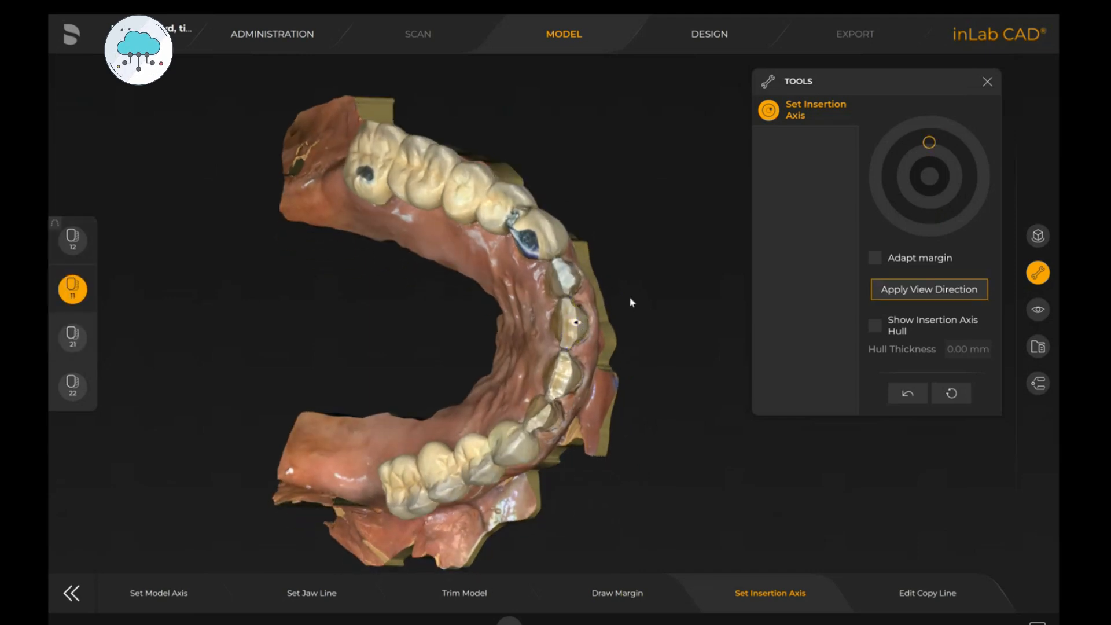
left_click_drag(560, 267, 571, 273)
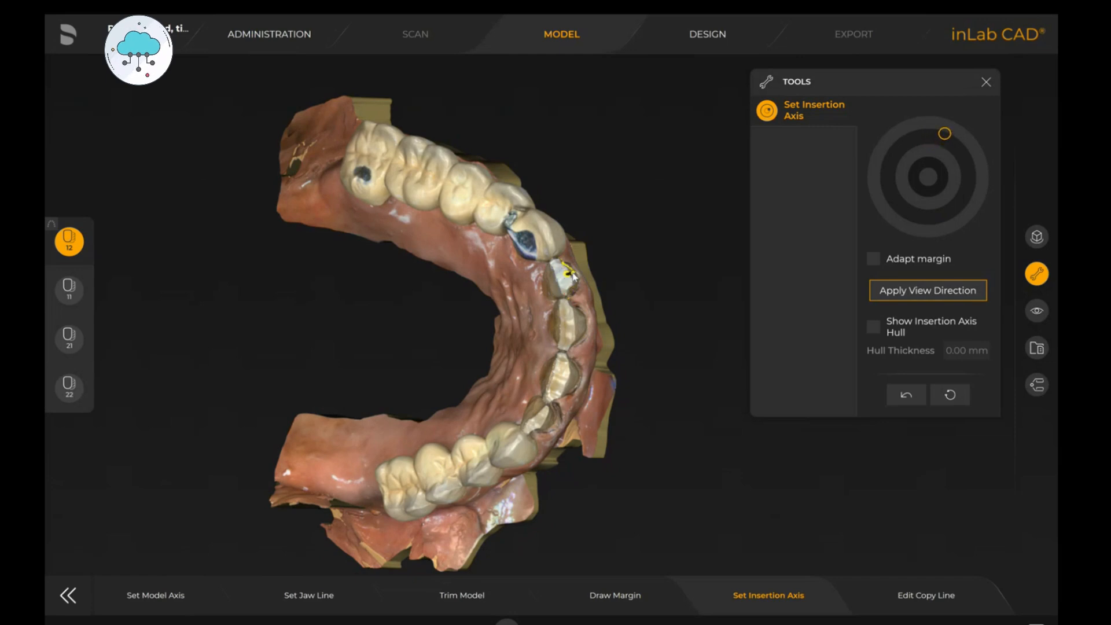
mouse_move(674, 296)
left_mouse_down()
mouse_move(631, 294)
mouse_move(657, 297)
left_mouse_up()
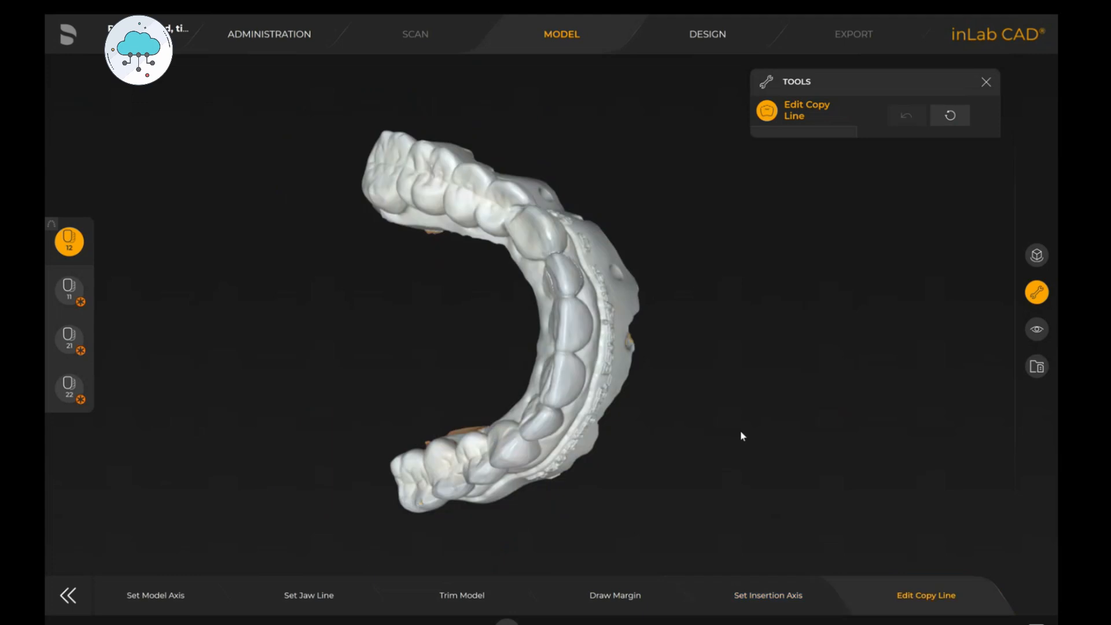
- Draw the copy line around the labial surface of tooth 12 on the copy model
left_click_drag(484, 214, 679, 285)
scroll(608, 410, "up", 5)
left_click_drag(607, 411, 571, 387)
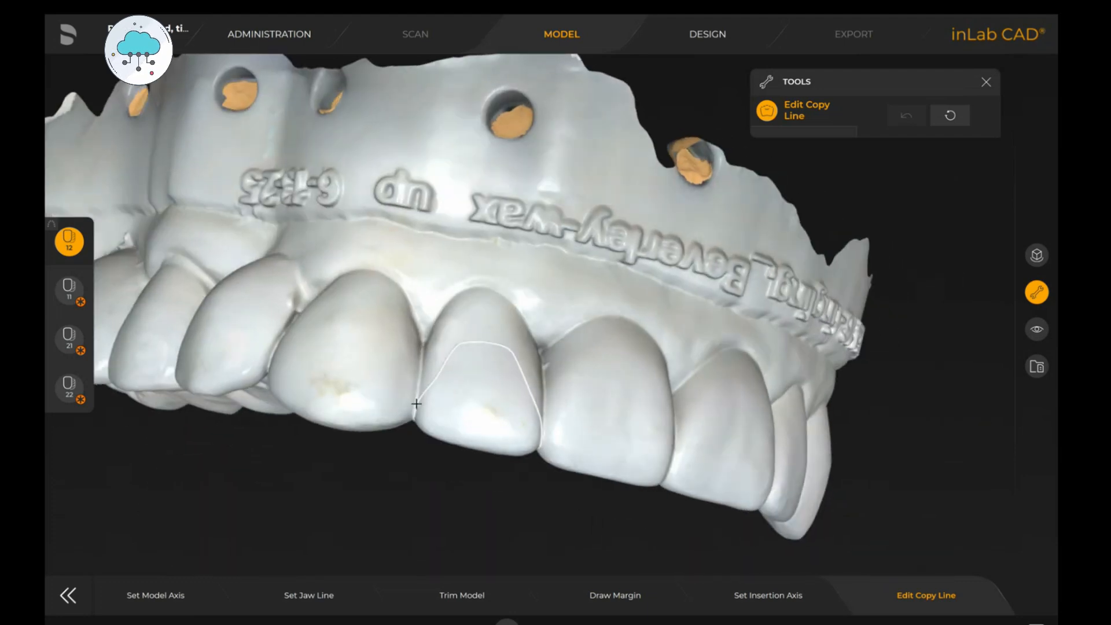
left_click_drag(416, 404, 440, 333)
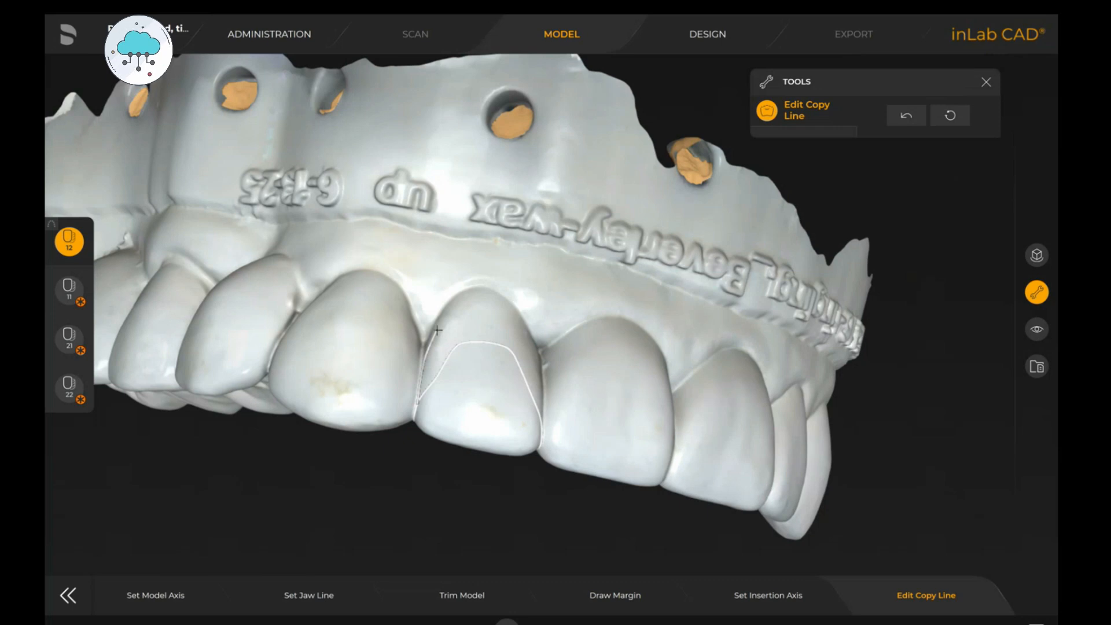
left_click_drag(438, 329, 444, 318)
mouse_move(438, 315)
left_mouse_down()
mouse_move(488, 292)
mouse_move(514, 319)
mouse_move(495, 345)
mouse_move(510, 340)
left_mouse_up()
left_click(518, 327)
left_click(534, 360)
left_click(531, 409)
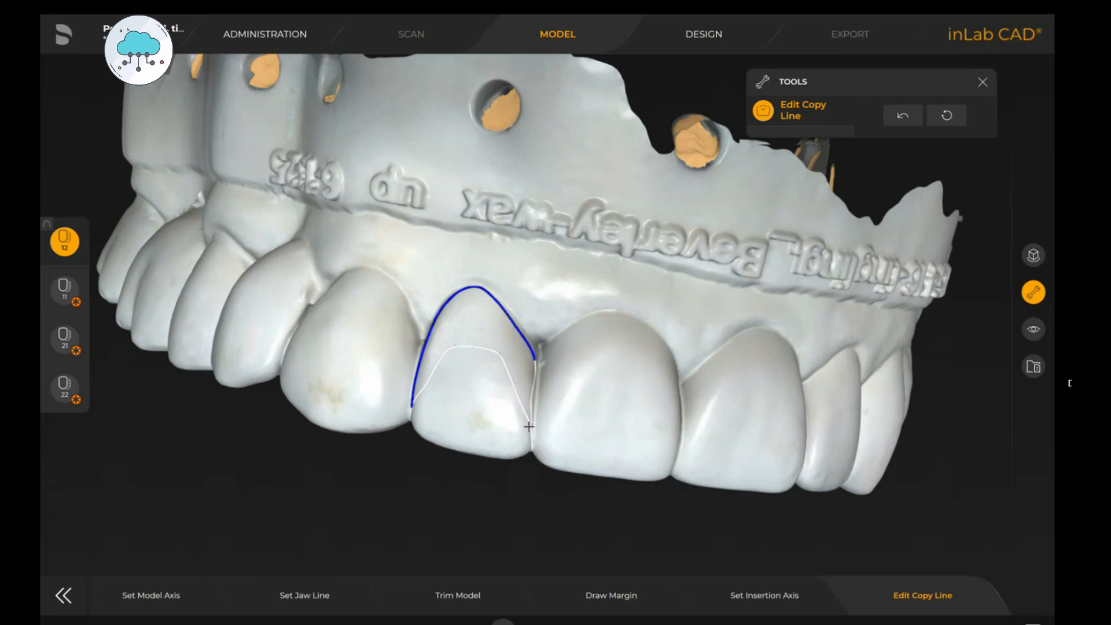
double_click(528, 424)
- Redraw and refine the copy line of tooth 12 from an incisal view
left_click_drag(486, 409, 505, 295)
double_click(416, 378)
left_click(426, 391)
left_click(454, 392)
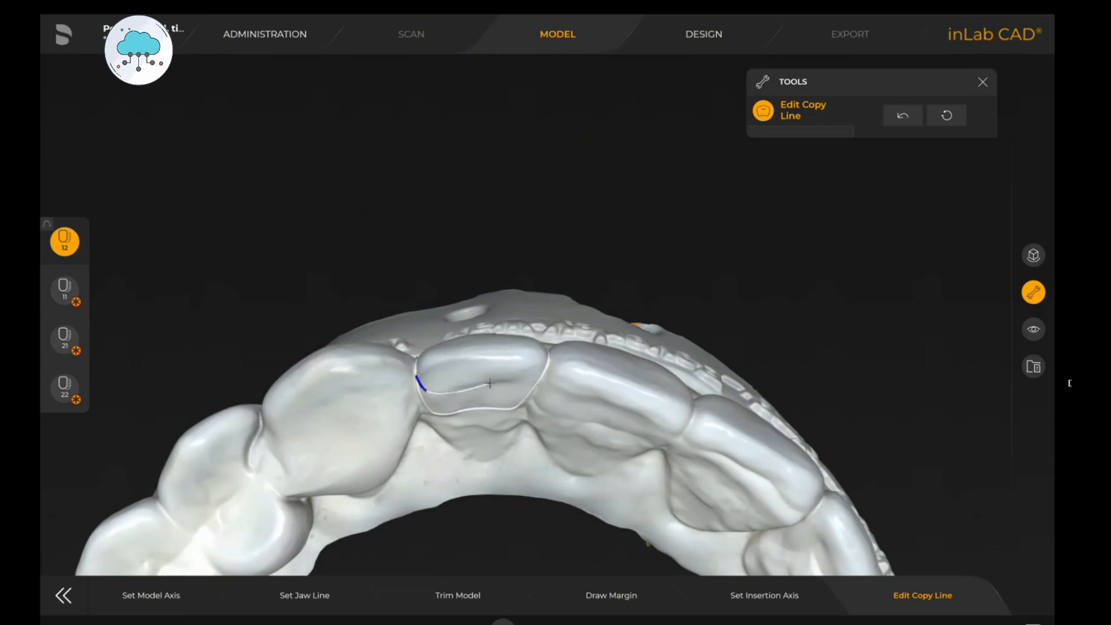
left_click(522, 382)
double_click(548, 364)
left_click_drag(559, 315, 529, 397)
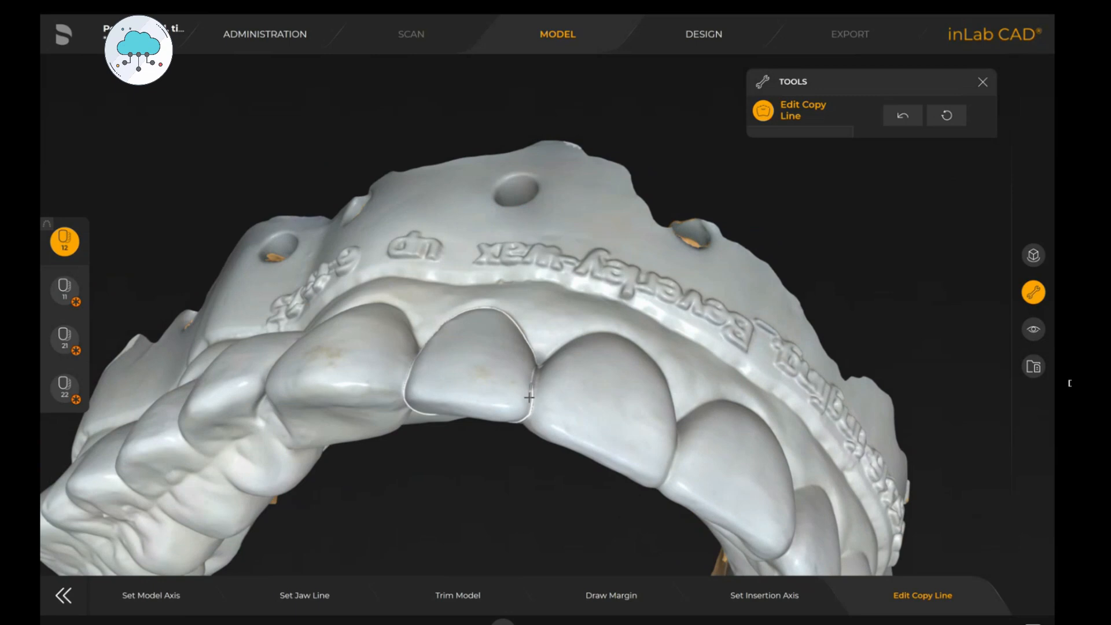
double_click(523, 421)
mouse_move(502, 436)
left_mouse_down()
mouse_move(503, 419)
mouse_move(515, 485)
mouse_move(441, 366)
mouse_move(521, 371)
left_mouse_up()
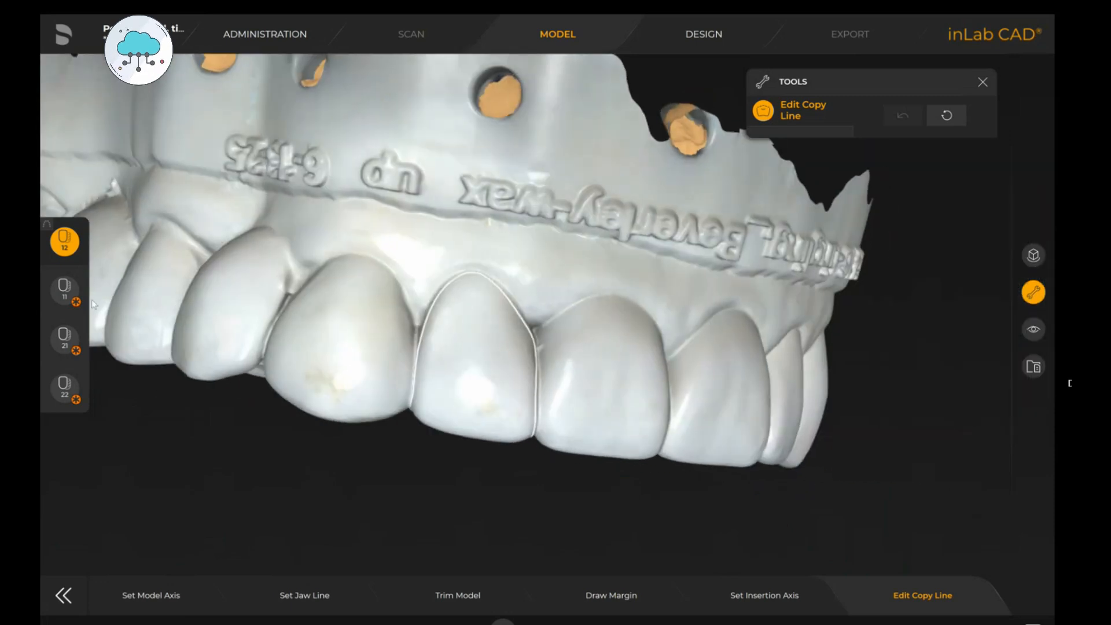
- Draw the copy line around the labial surface of tooth 11 on the copy model
left_click(61, 289)
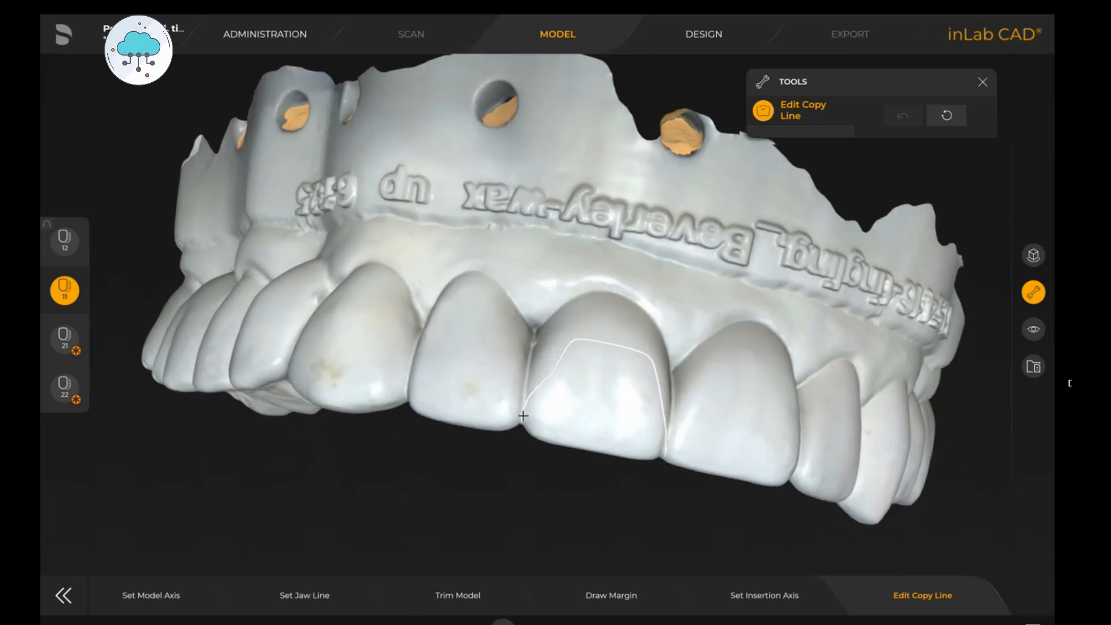
mouse_move(523, 415)
left_mouse_down()
mouse_move(531, 363)
mouse_move(573, 301)
mouse_move(604, 295)
mouse_move(593, 356)
mouse_move(611, 347)
left_mouse_up()
left_click(603, 294)
left_click(637, 302)
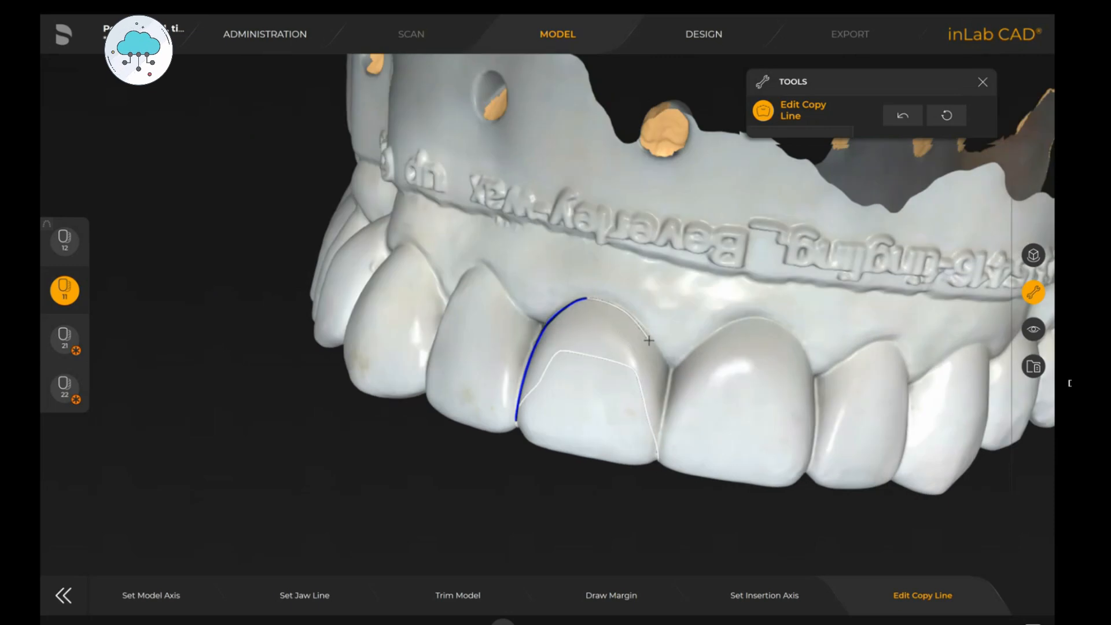
left_click(650, 344)
left_click(661, 360)
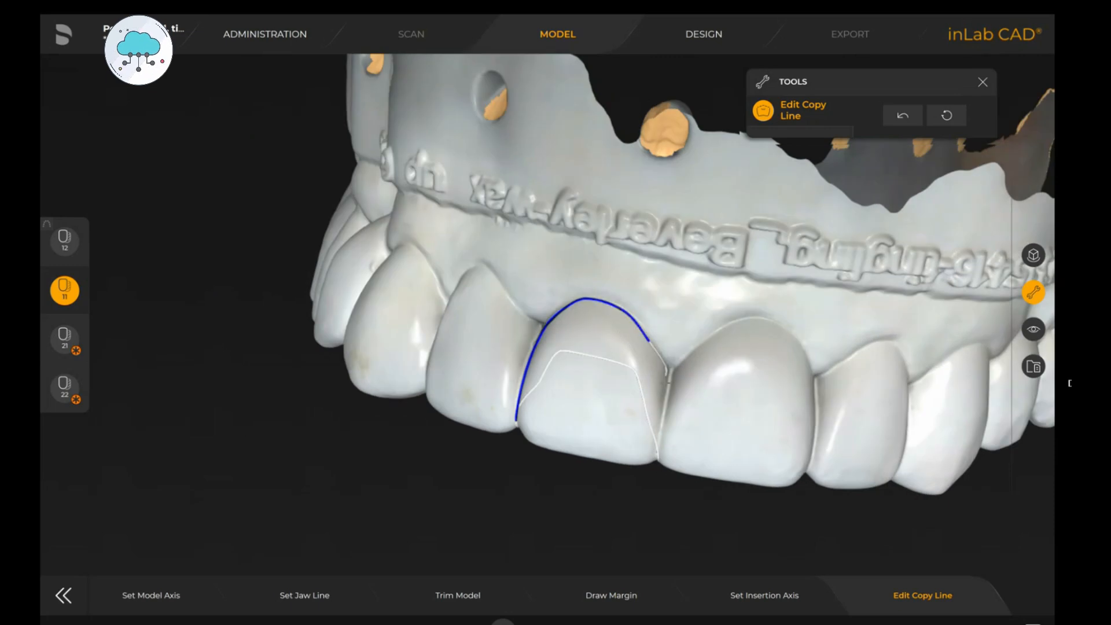
left_click(658, 410)
double_click(657, 436)
left_click_drag(609, 427, 593, 383)
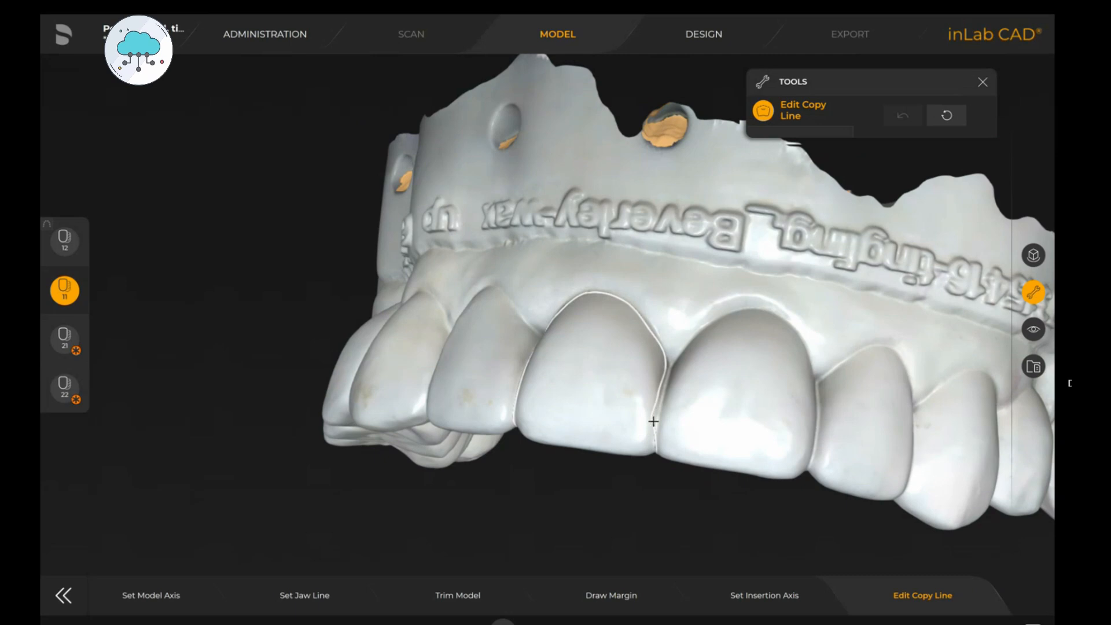
- Refine the copy line of tooth 11 near its distal and incisal edges
double_click(659, 392)
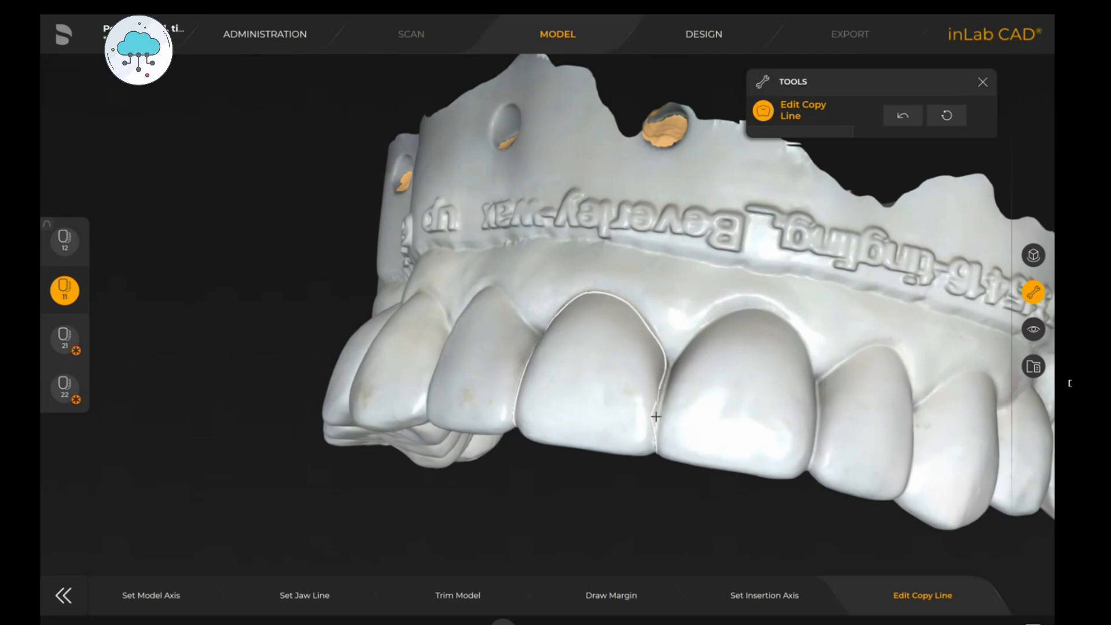
double_click(648, 447)
mouse_move(647, 439)
left_mouse_down()
mouse_move(653, 358)
mouse_move(641, 368)
mouse_move(633, 352)
mouse_move(576, 408)
left_mouse_up()
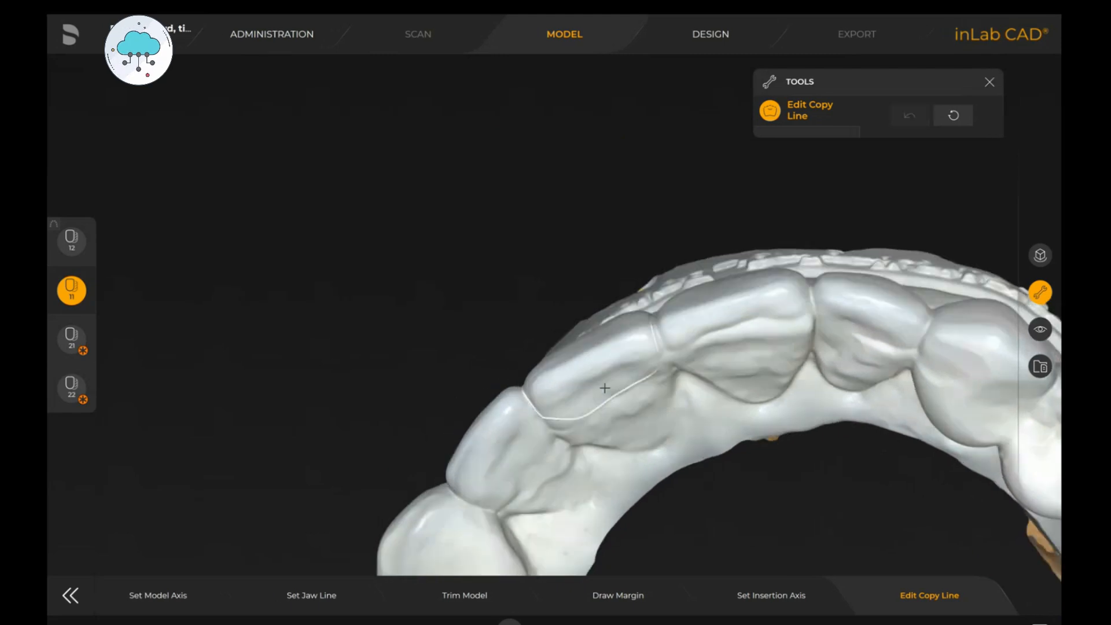
left_click_drag(564, 405, 599, 465)
double_click(607, 302)
- Draw the copy line around the labial surface of tooth 21
left_click(71, 339)
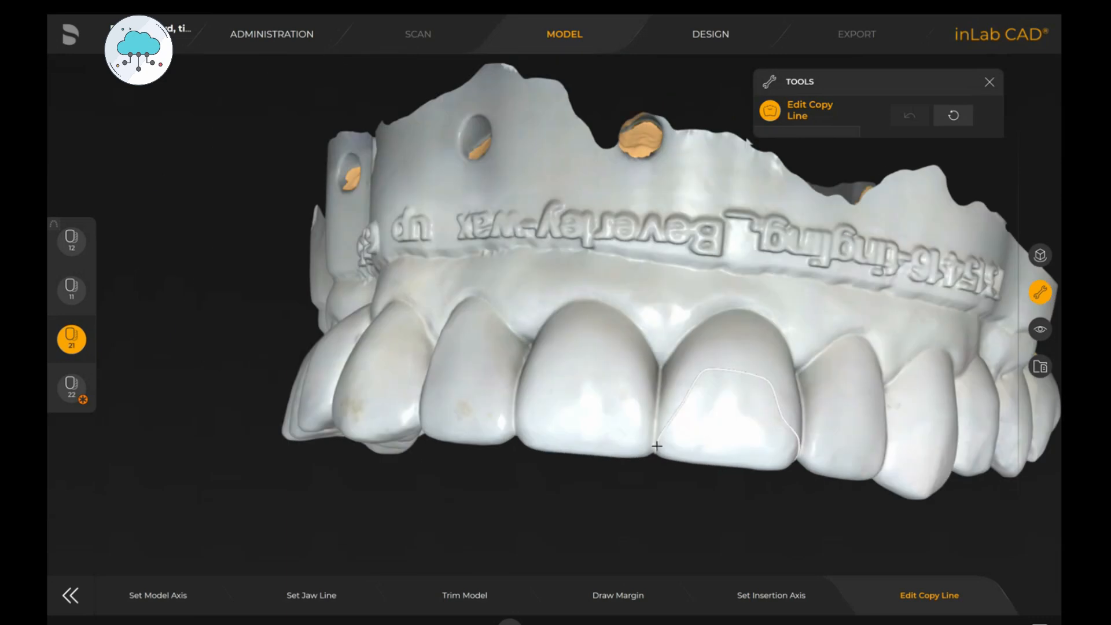
double_click(656, 445)
mouse_move(748, 313)
left_mouse_down()
mouse_move(741, 322)
mouse_move(793, 428)
left_mouse_up()
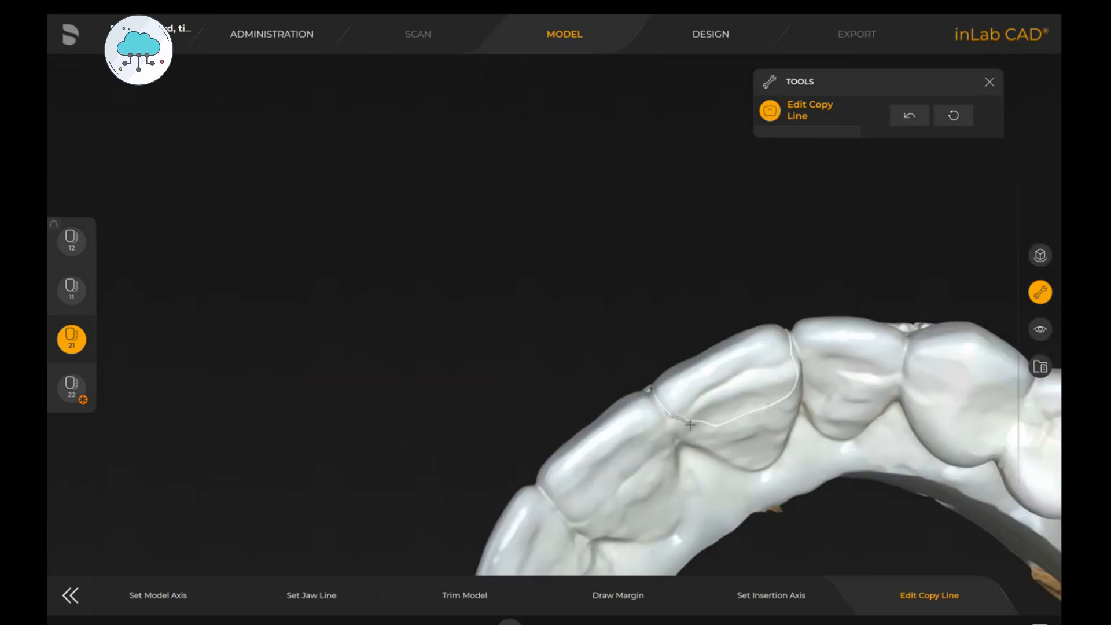
left_click_drag(676, 416, 791, 345)
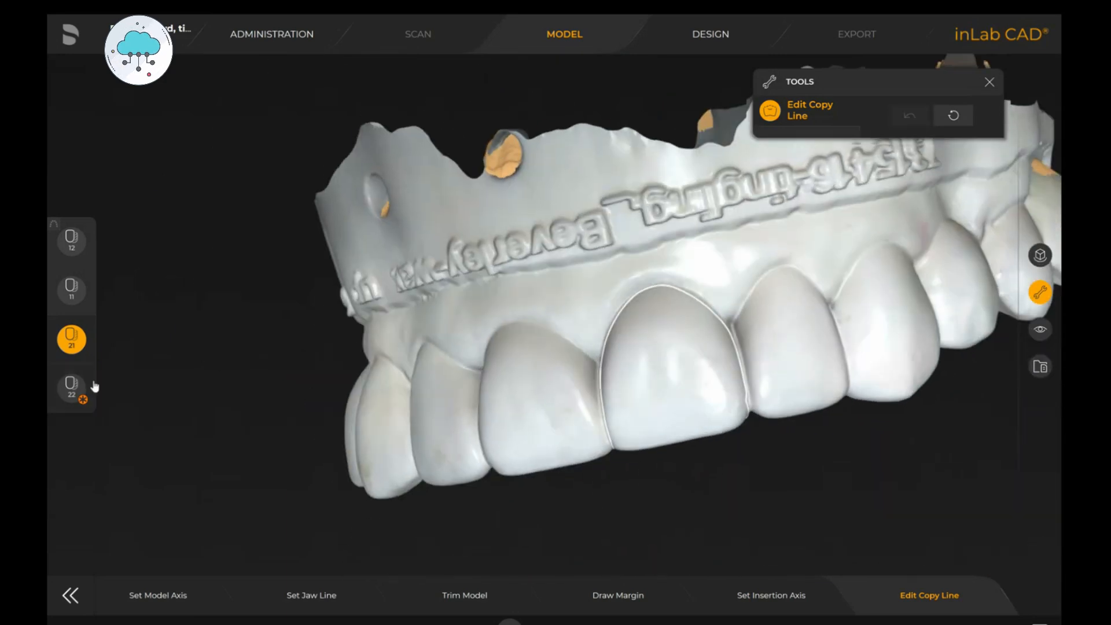
- Draw the copy line around tooth 22 and proceed to the Design phase
left_click(72, 384)
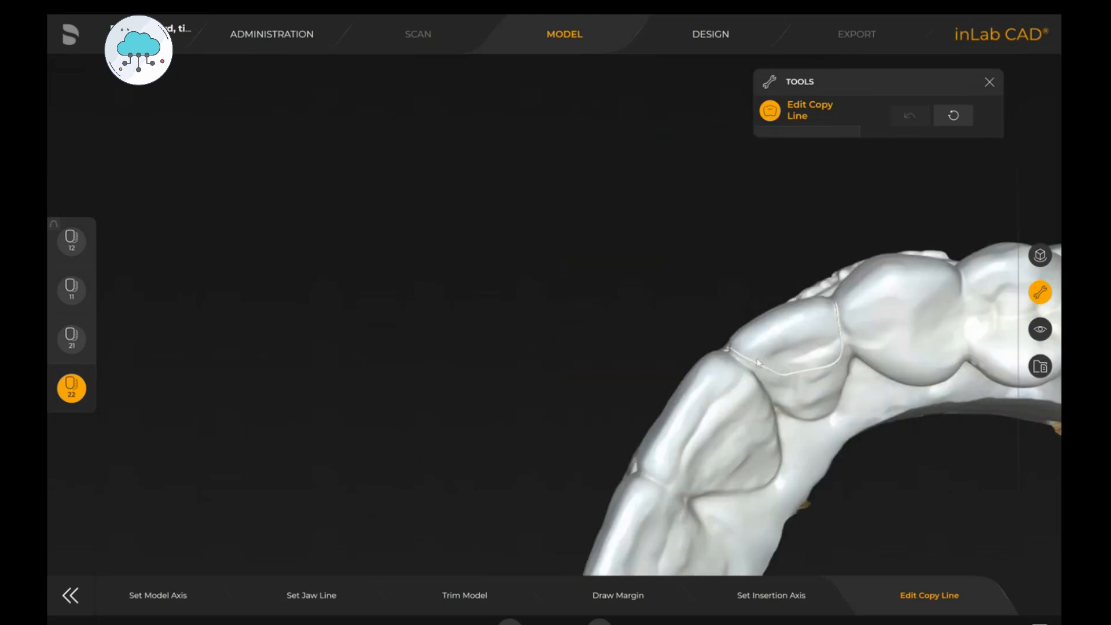
left_click_drag(758, 362, 831, 369)
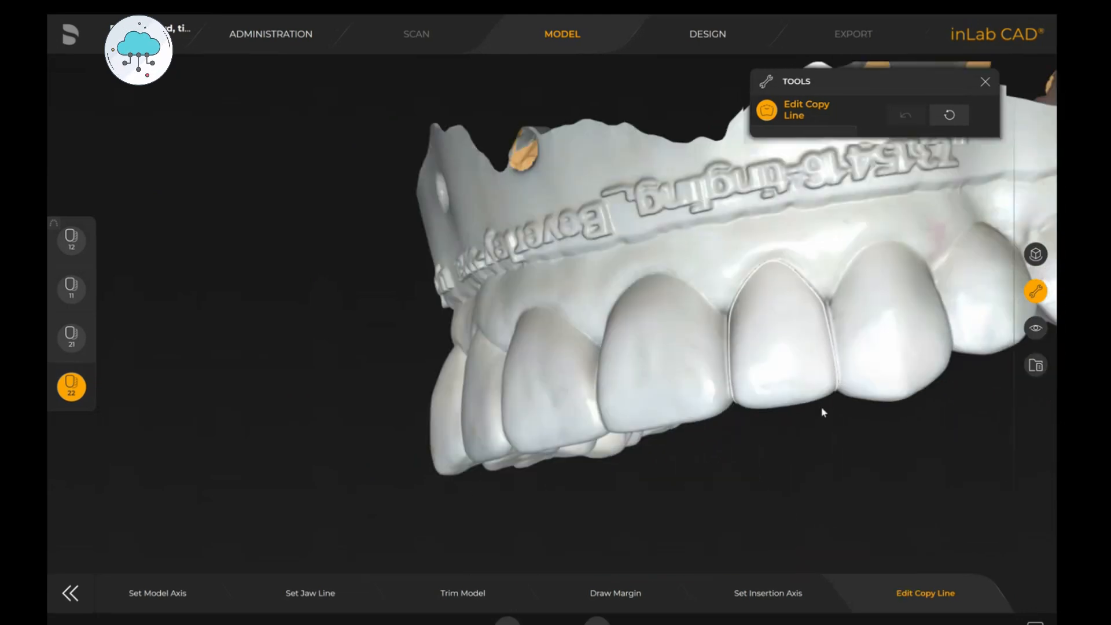
left_click_drag(823, 412, 834, 332)
left_click(707, 42)
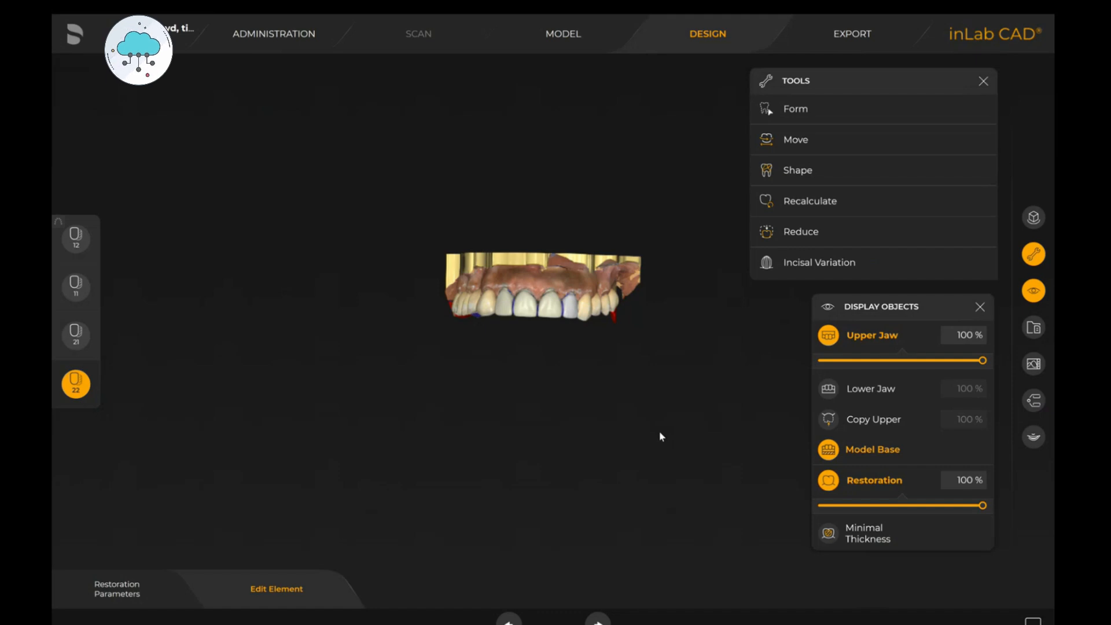
- Inspect the proposed veneers, toggling the copy upper model's visibility to compare with the wax-up
scroll(661, 376, "up", 5)
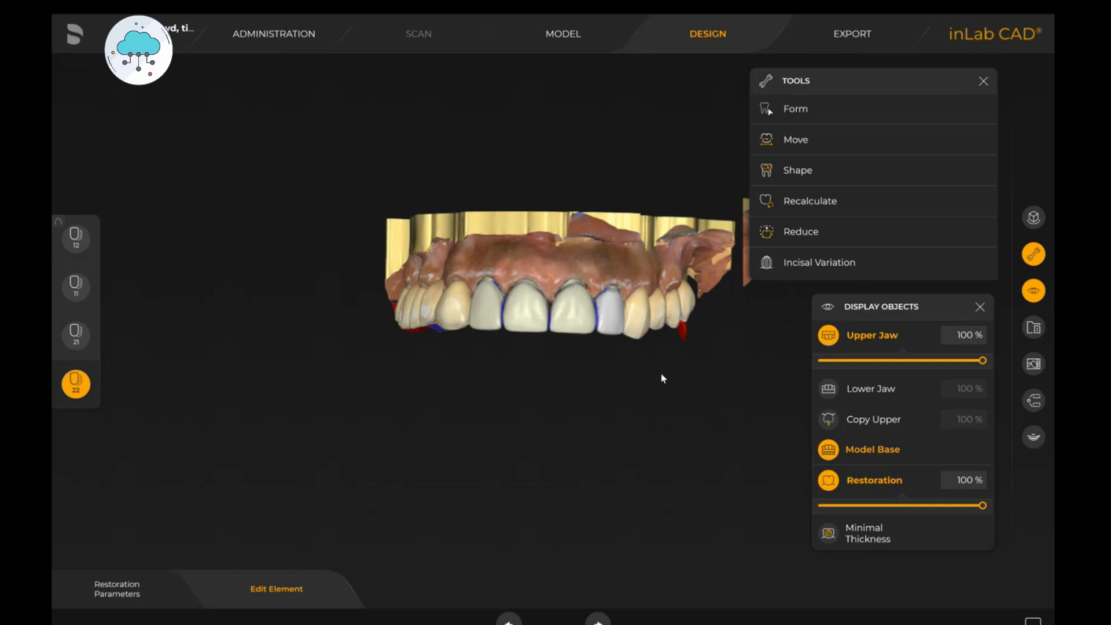
mouse_move(734, 331)
left_mouse_down()
mouse_move(688, 340)
mouse_move(756, 347)
mouse_move(749, 326)
mouse_move(749, 337)
left_mouse_up()
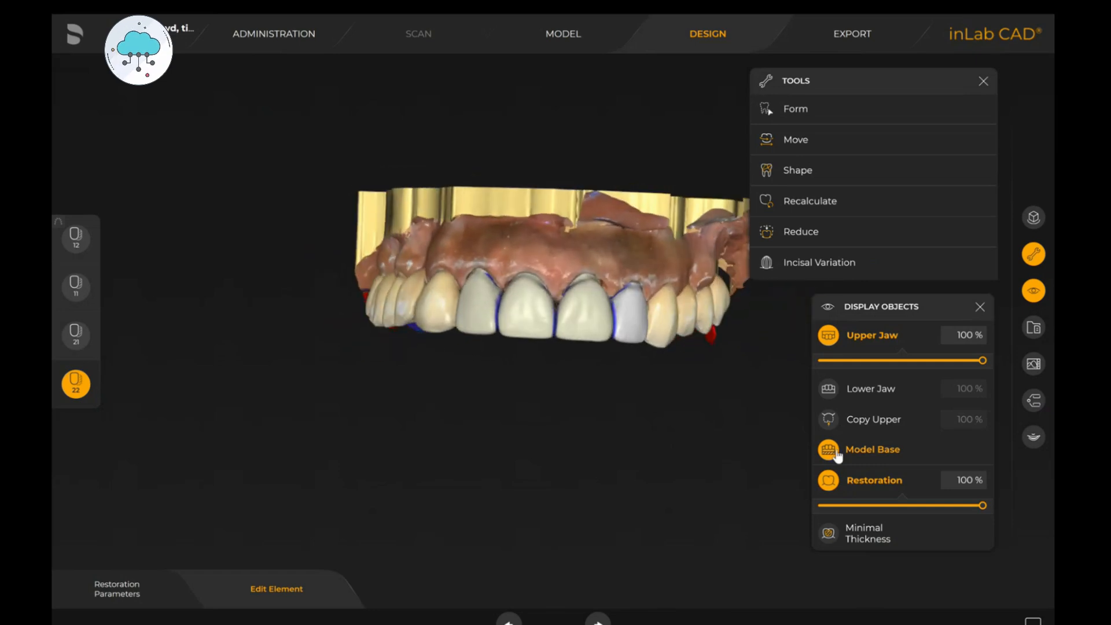
left_click(829, 418)
mouse_move(774, 354)
left_mouse_down()
mouse_move(721, 344)
mouse_move(793, 342)
mouse_move(779, 368)
left_mouse_up()
left_click(829, 421)
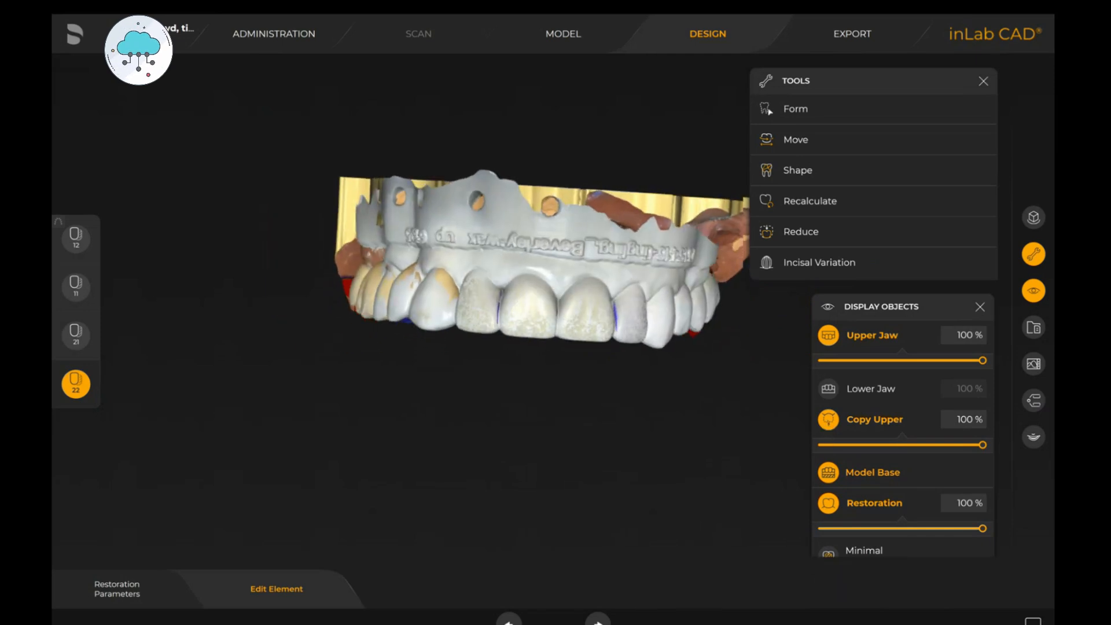
left_click_drag(775, 342, 762, 336)
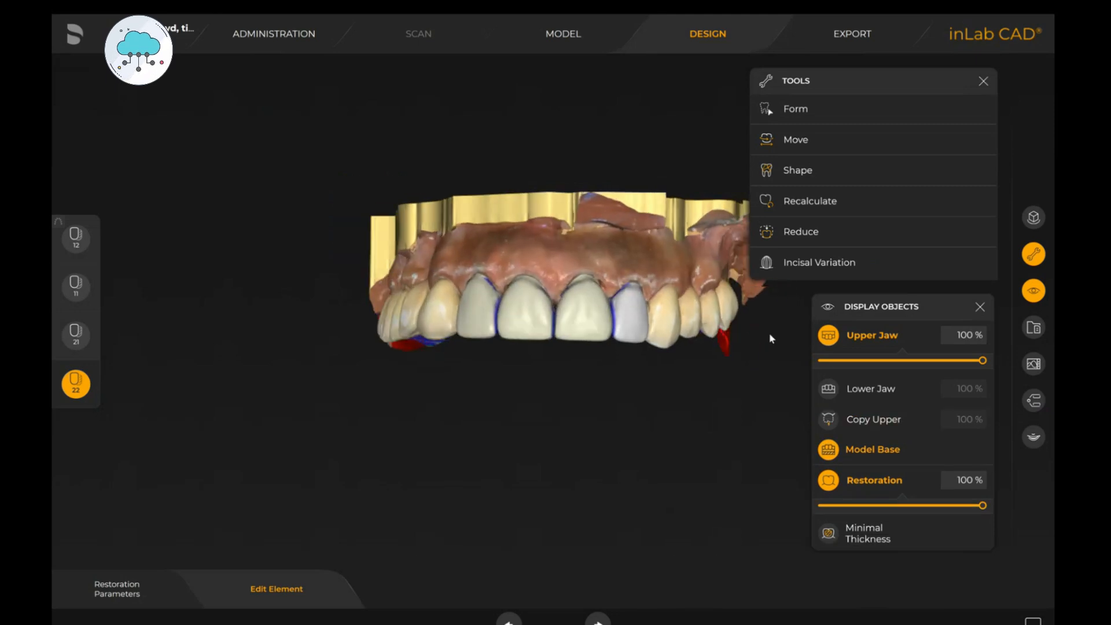
scroll(768, 349, "down", 5)
left_click_drag(620, 385, 559, 397)
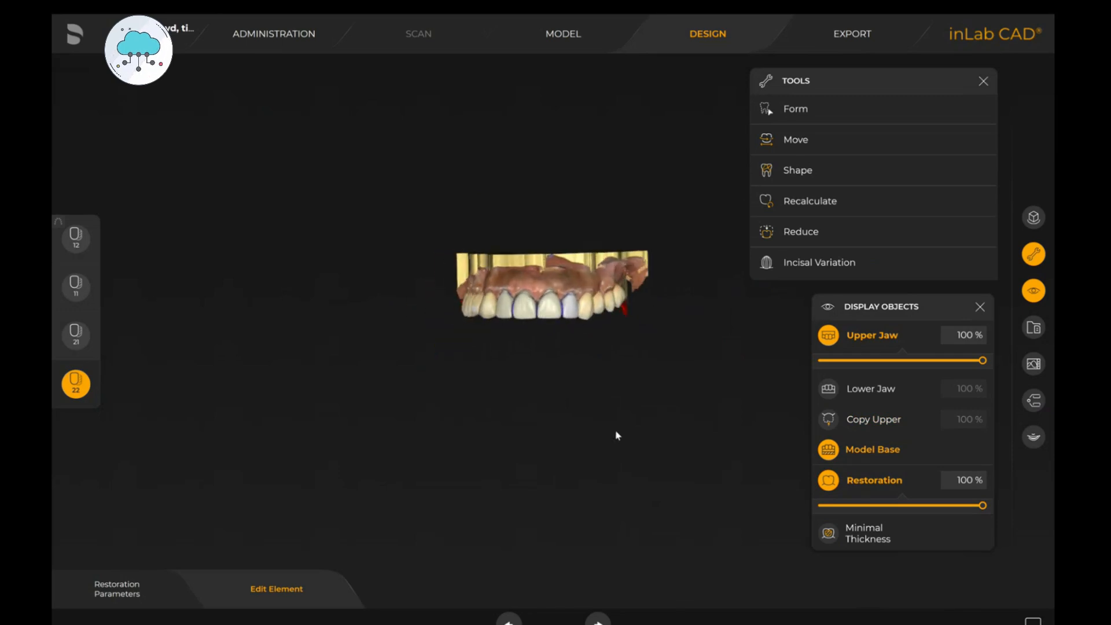